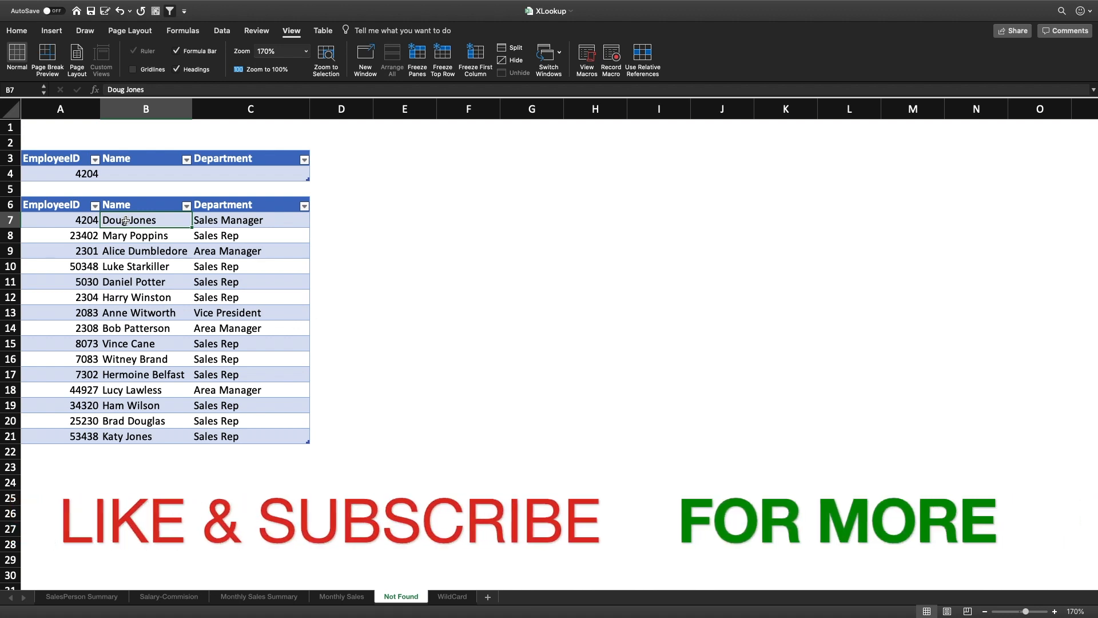
Examine the lookup row in row 4 and the Name and Department columns of the employee table below it.
left_click(154, 175)
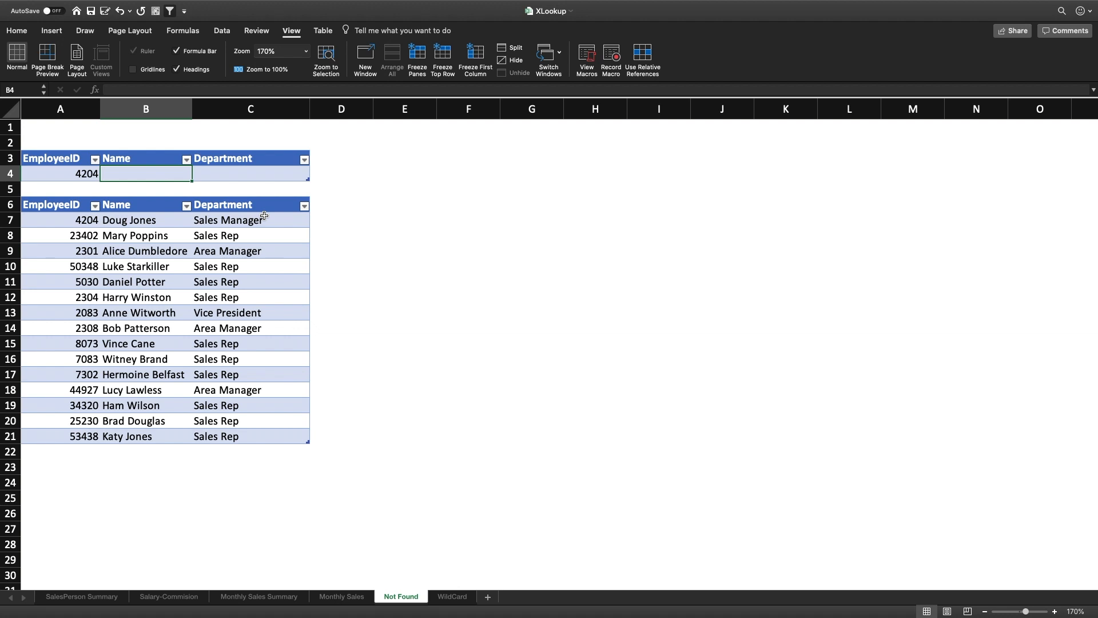
key("Left")
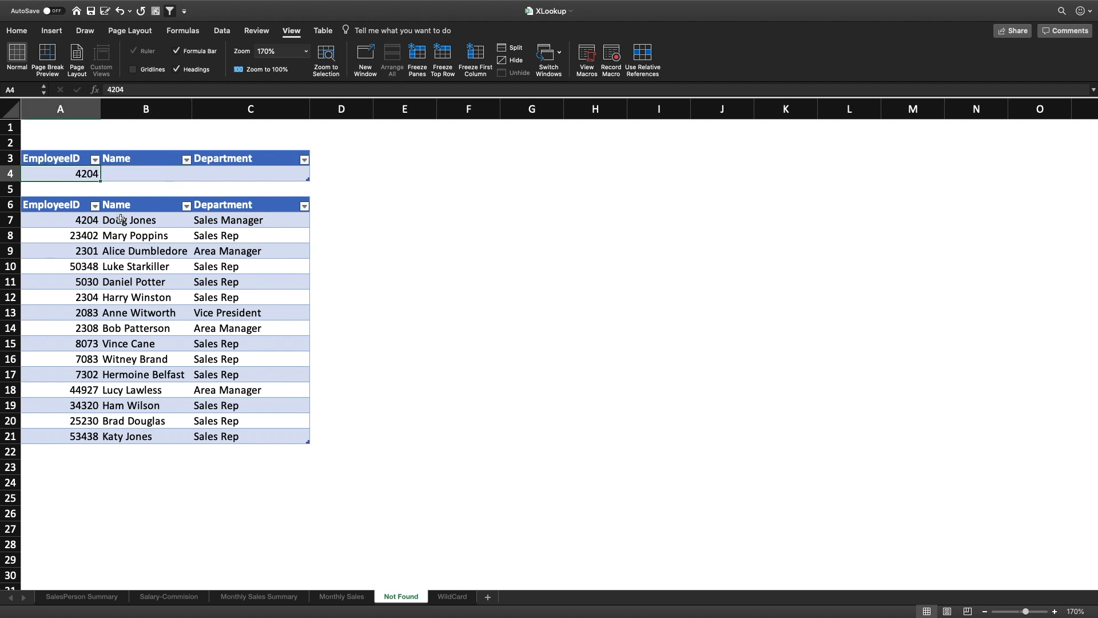
left_click(138, 204)
left_click(209, 207)
left_click_drag(122, 220, 141, 432)
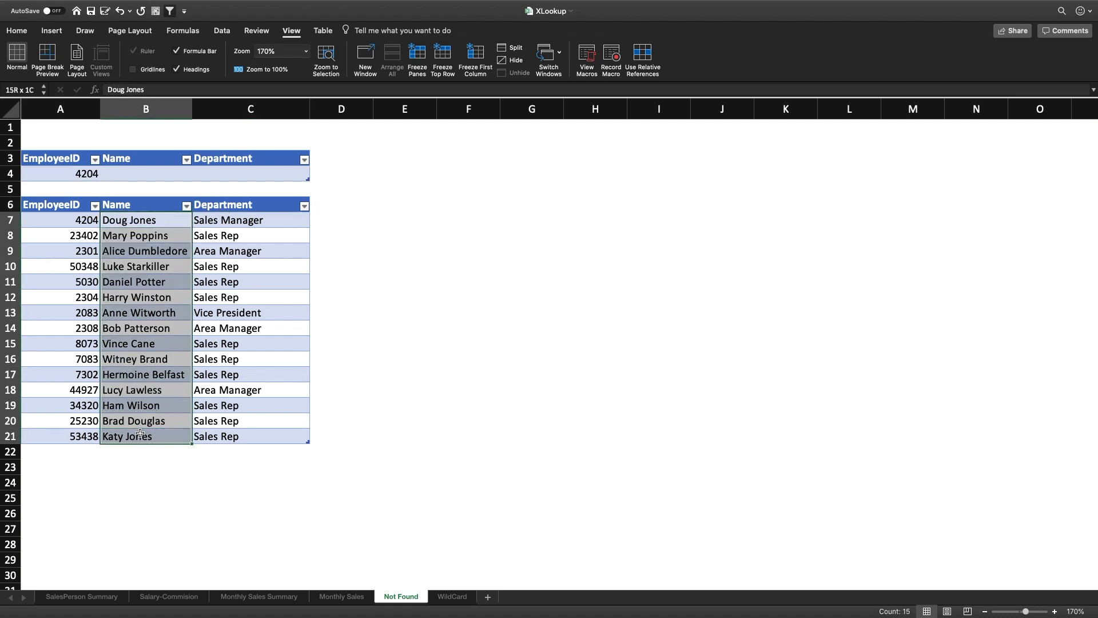
left_click(127, 220)
left_click_drag(165, 224, 169, 436)
left_click_drag(234, 221, 240, 436)
left_click(140, 220)
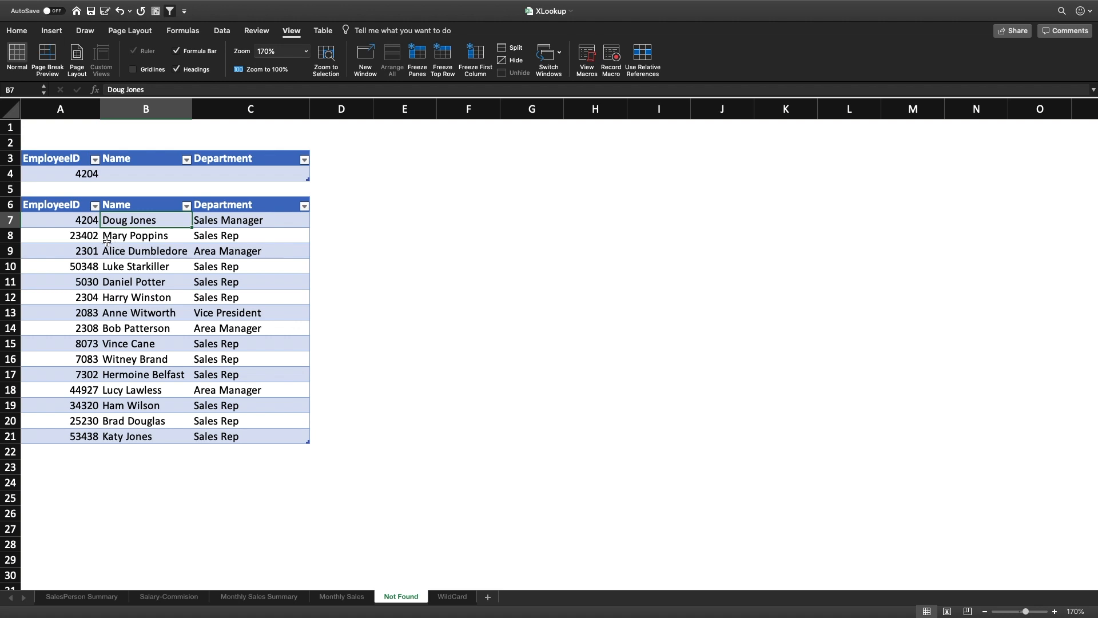
left_click(71, 175)
left_click(122, 175)
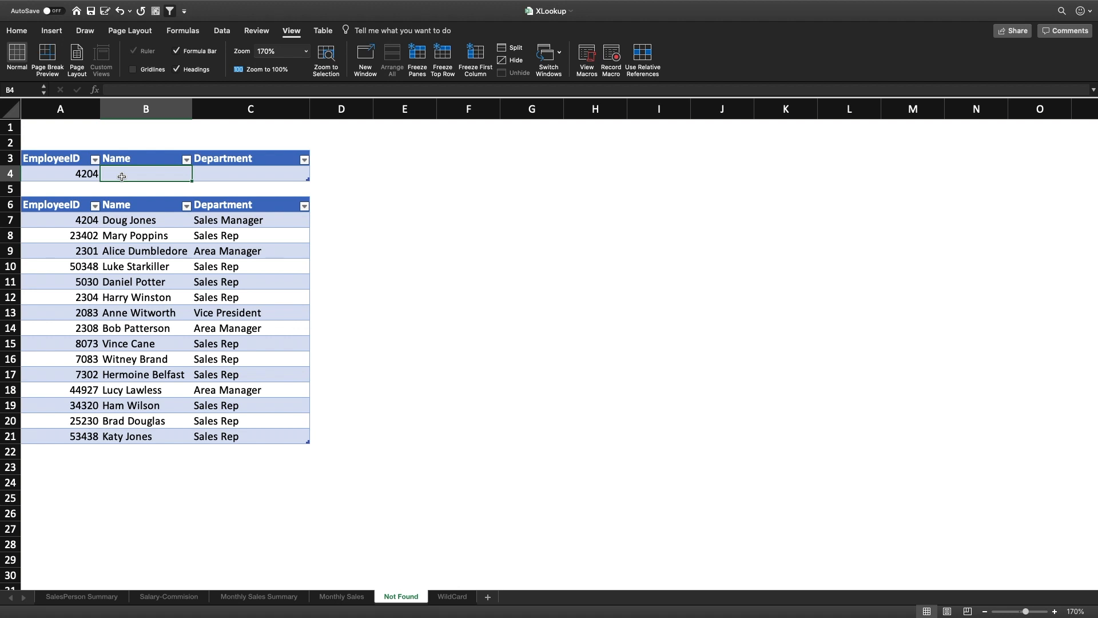
type("=VLOOKUP(")
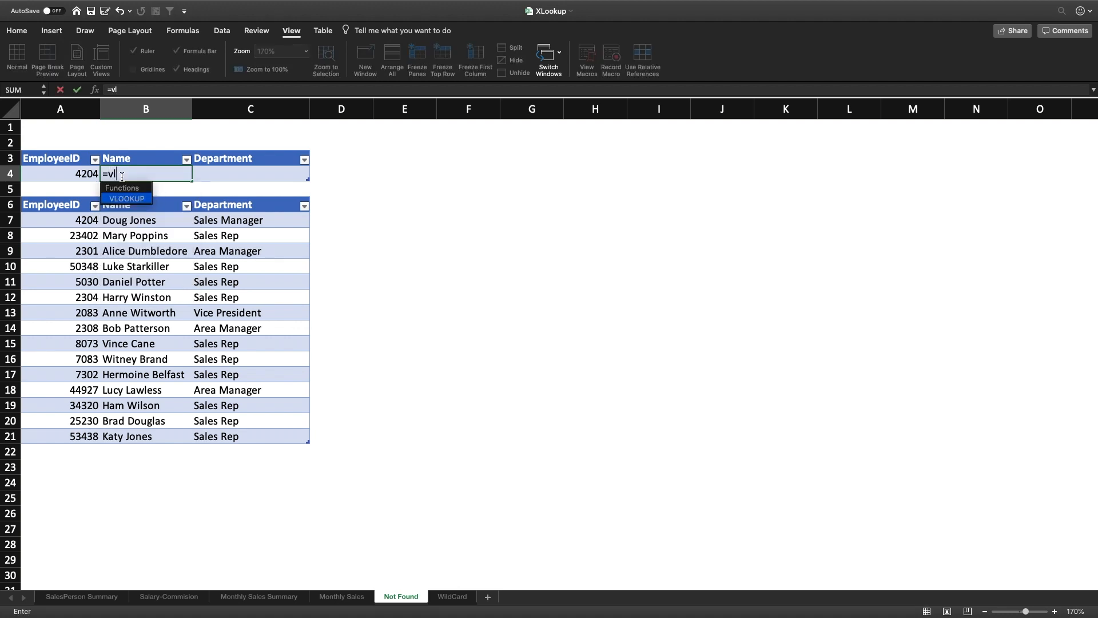
key("Left")
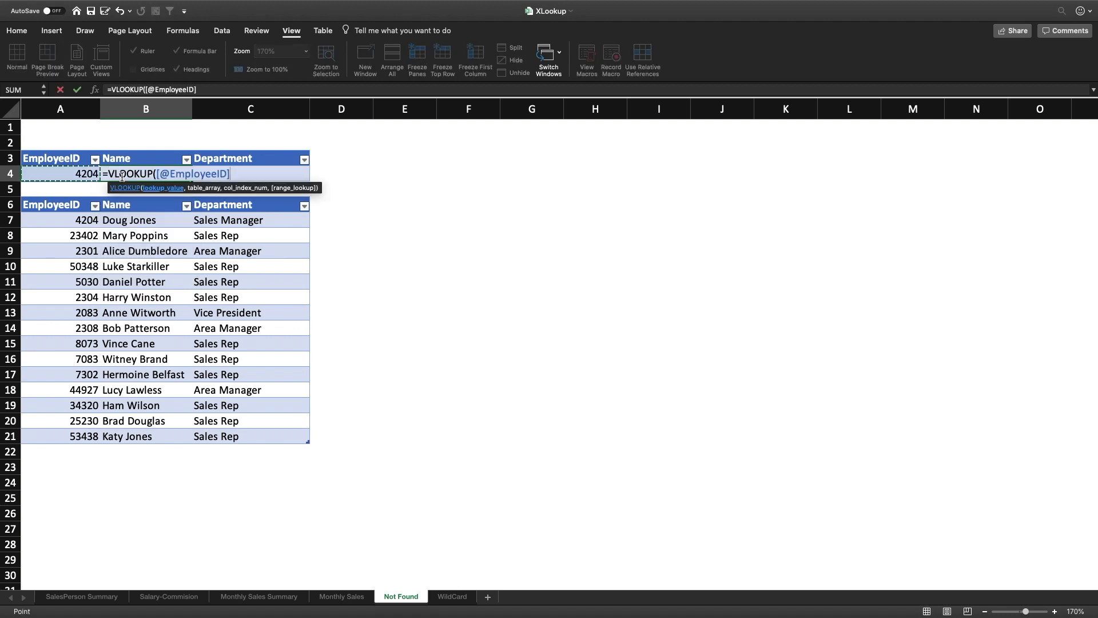
type(",")
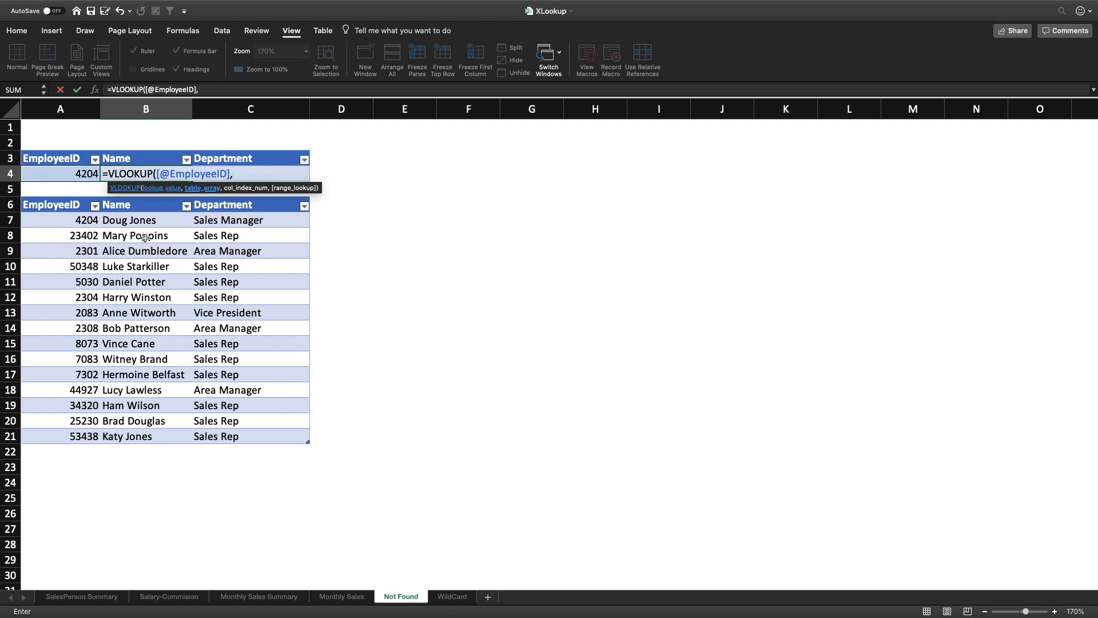
left_click_drag(68, 203, 253, 439)
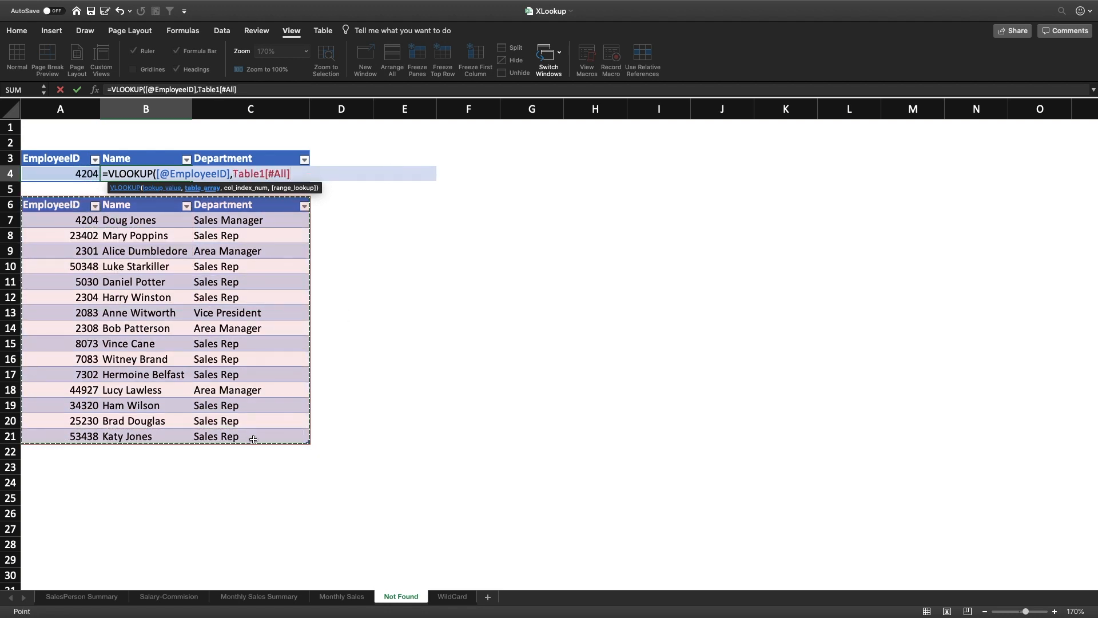
type(",")
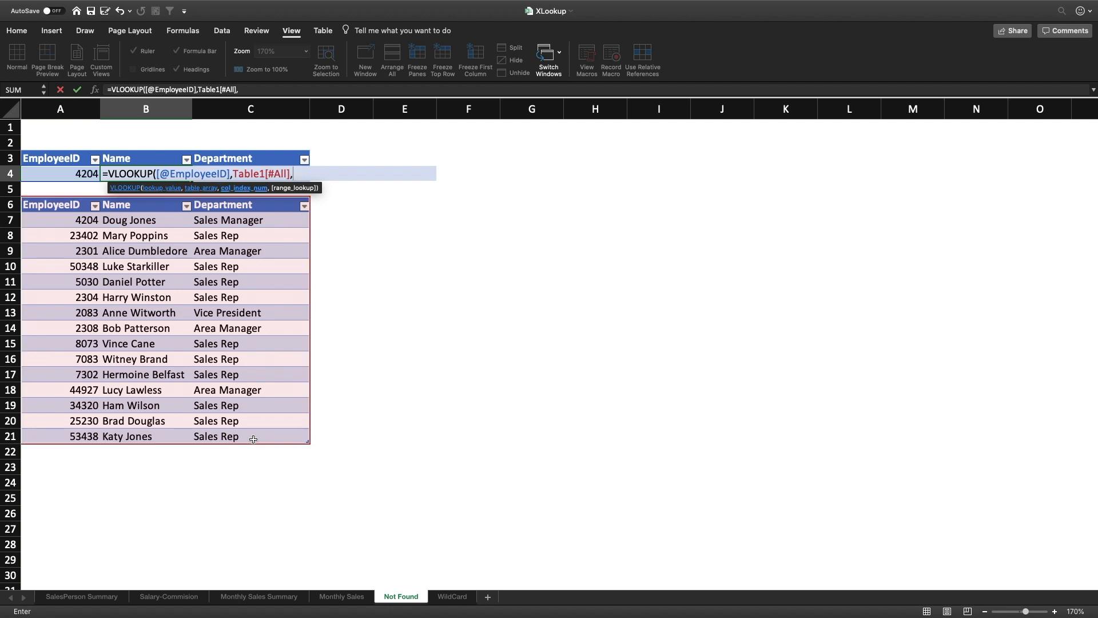
type("2,false)")
key("Return")
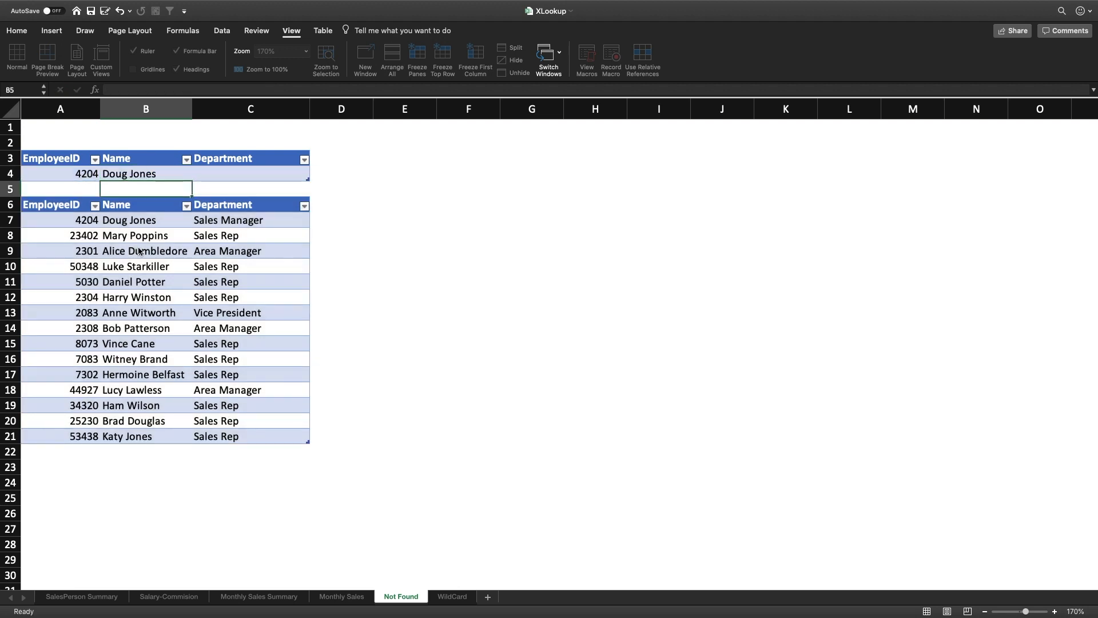
left_click(135, 171)
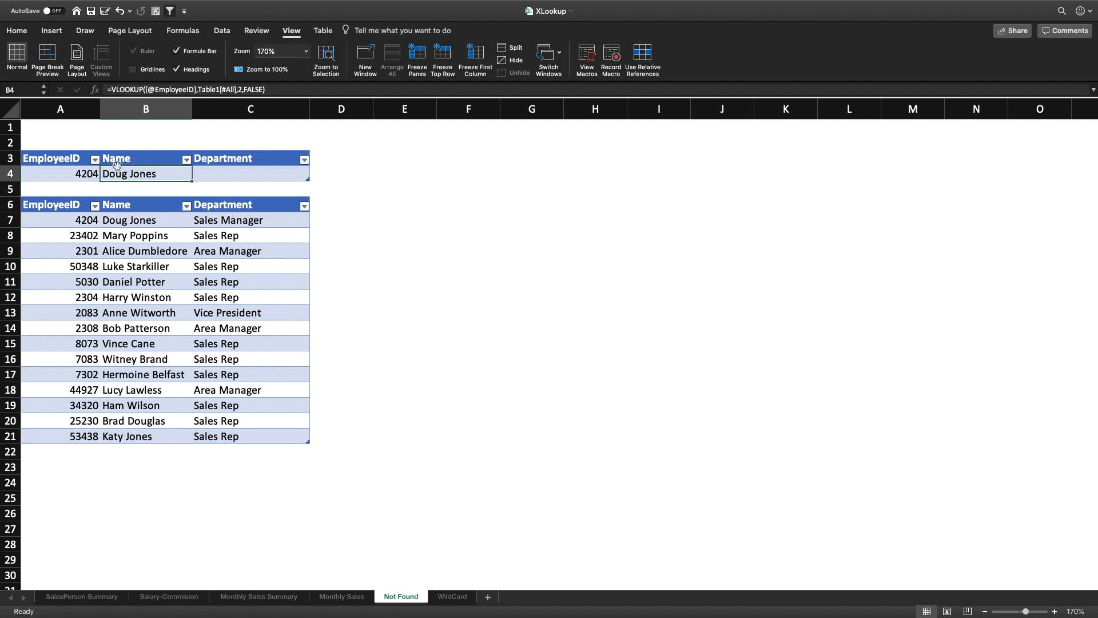
Change the employee ID in A4 to one missing from the employee table and check the lookup against that table.
left_click(85, 172)
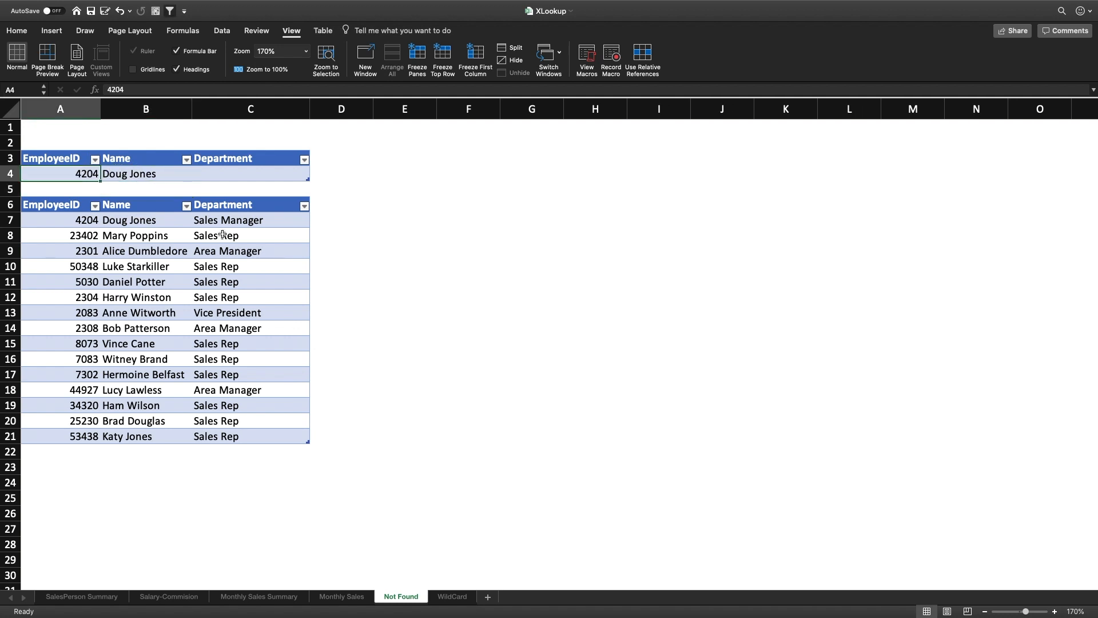
left_click(136, 90)
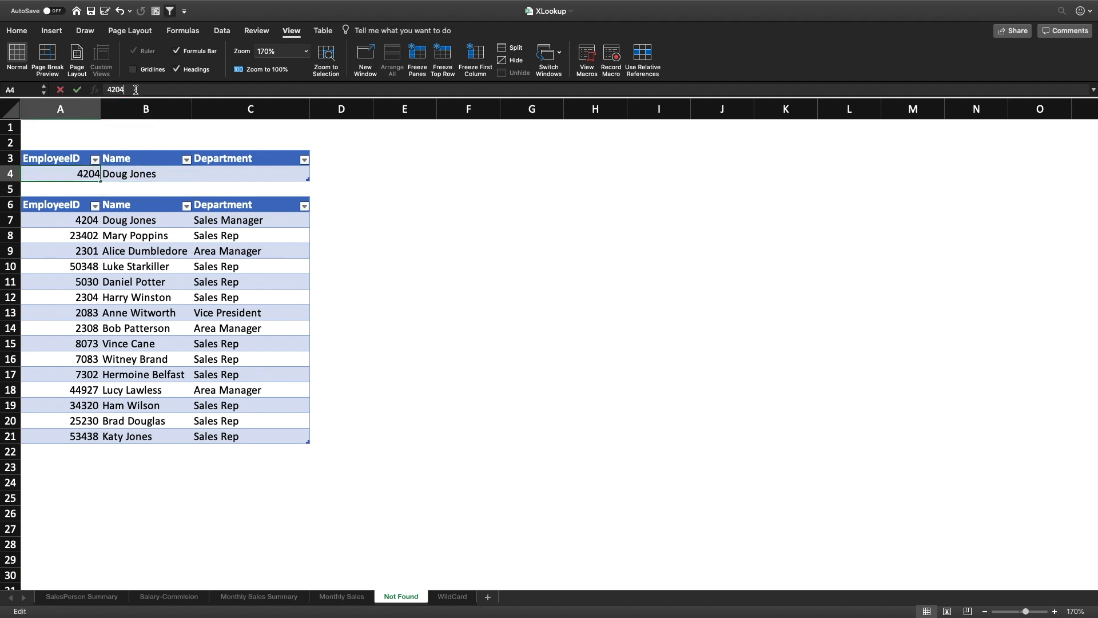
key("BackSpace")
type("3")
key("Return")
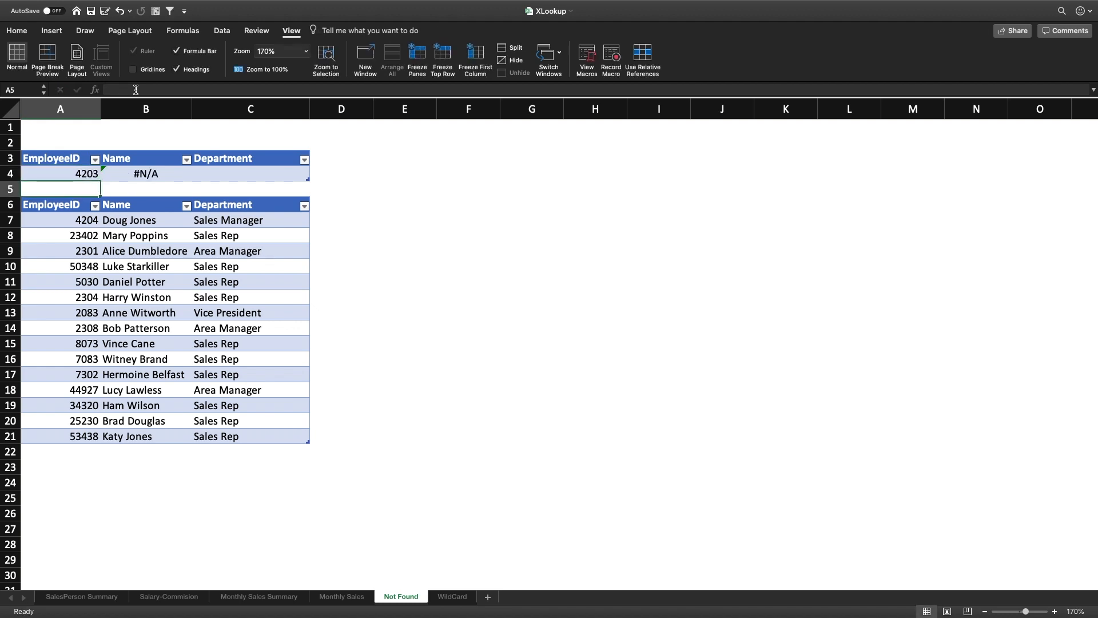
left_click(148, 173)
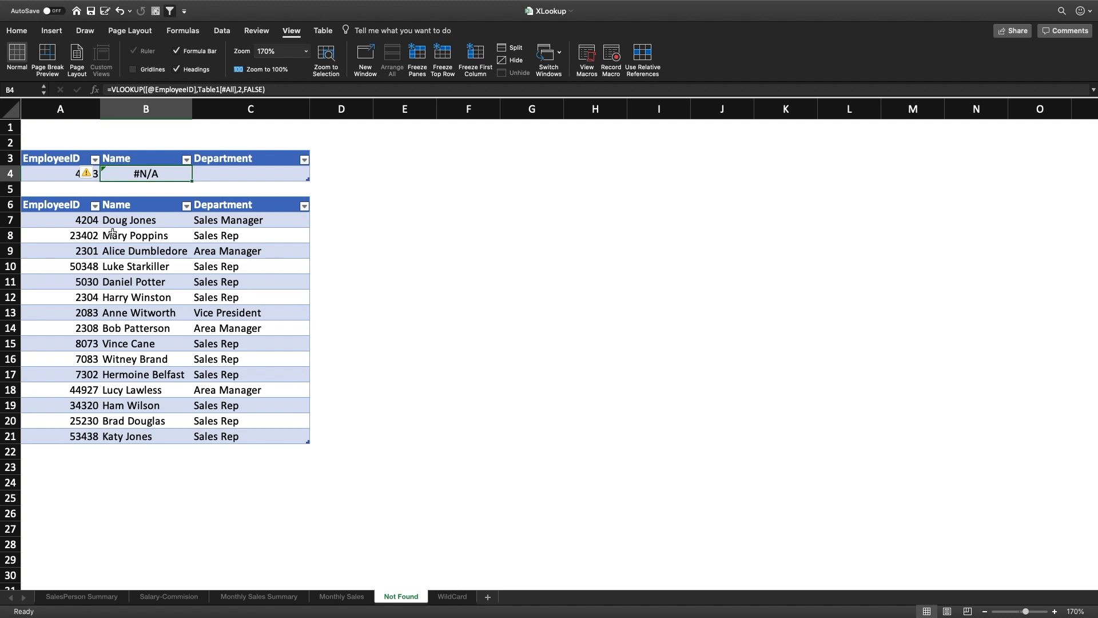
left_click_drag(66, 207, 276, 434)
left_click(136, 251)
left_click(89, 174)
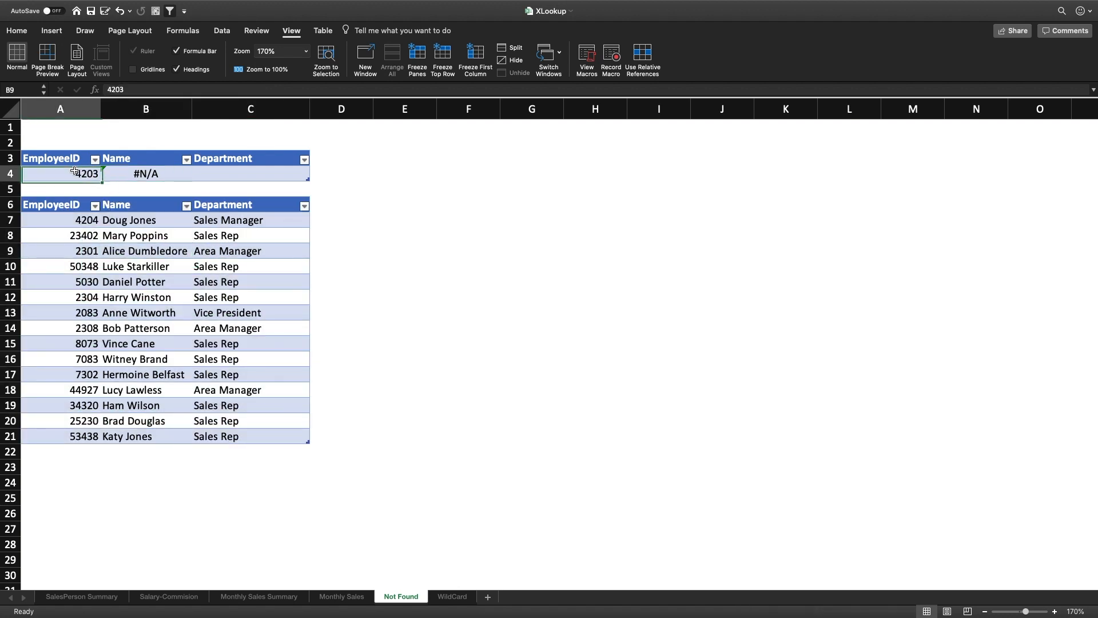
Wrap the VLOOKUP in B4 in IFERROR with "ID Not Found" as the value if error.
left_click(130, 174)
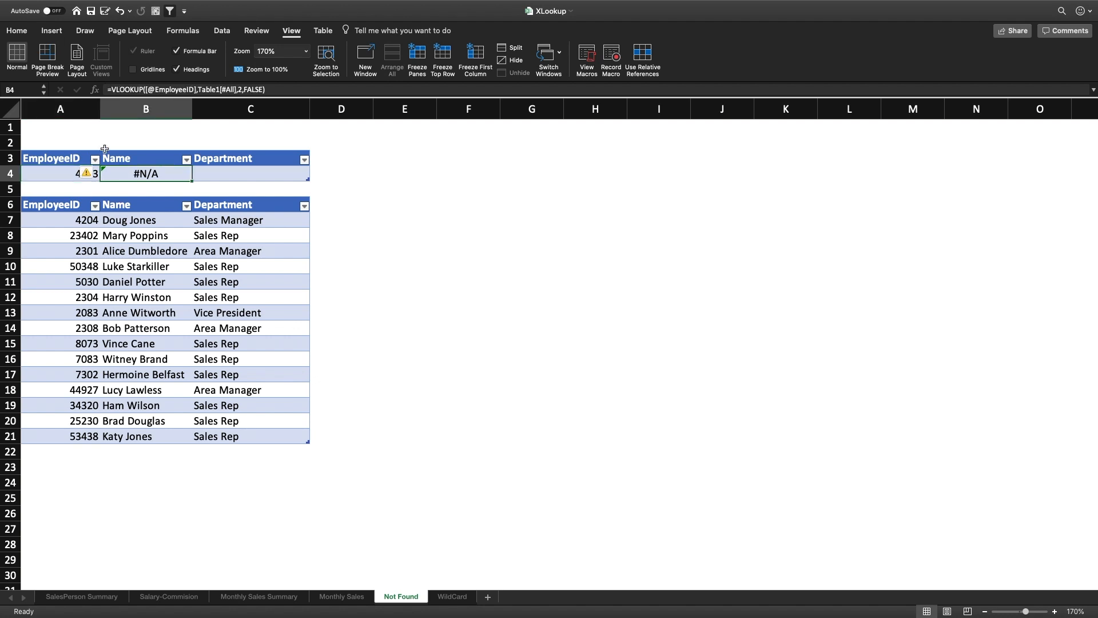
left_click(111, 90)
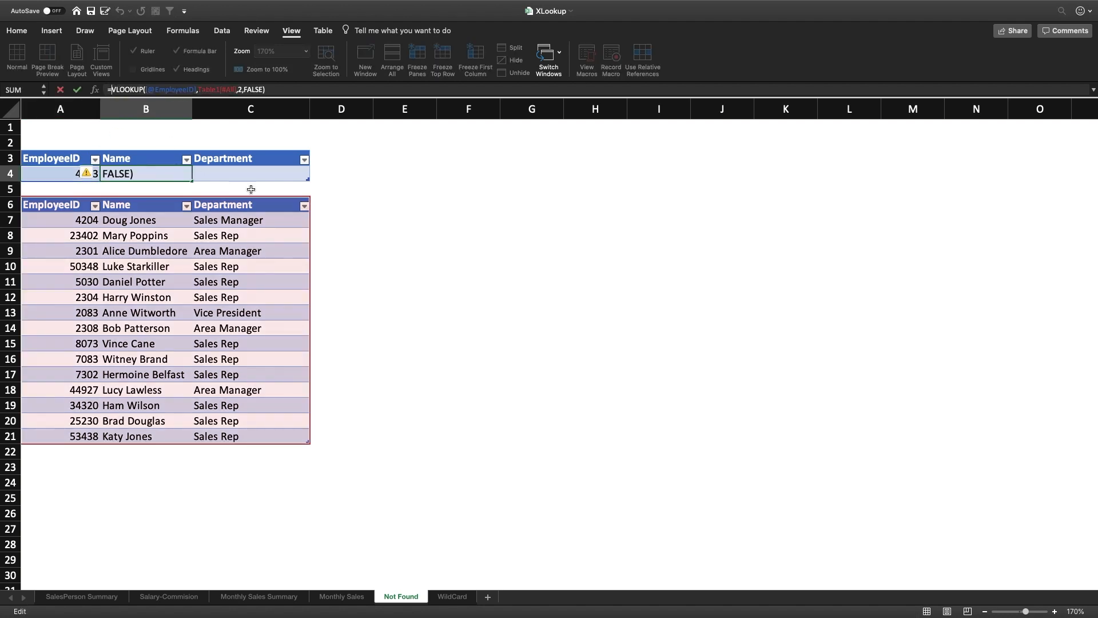
type("IFERROR(")
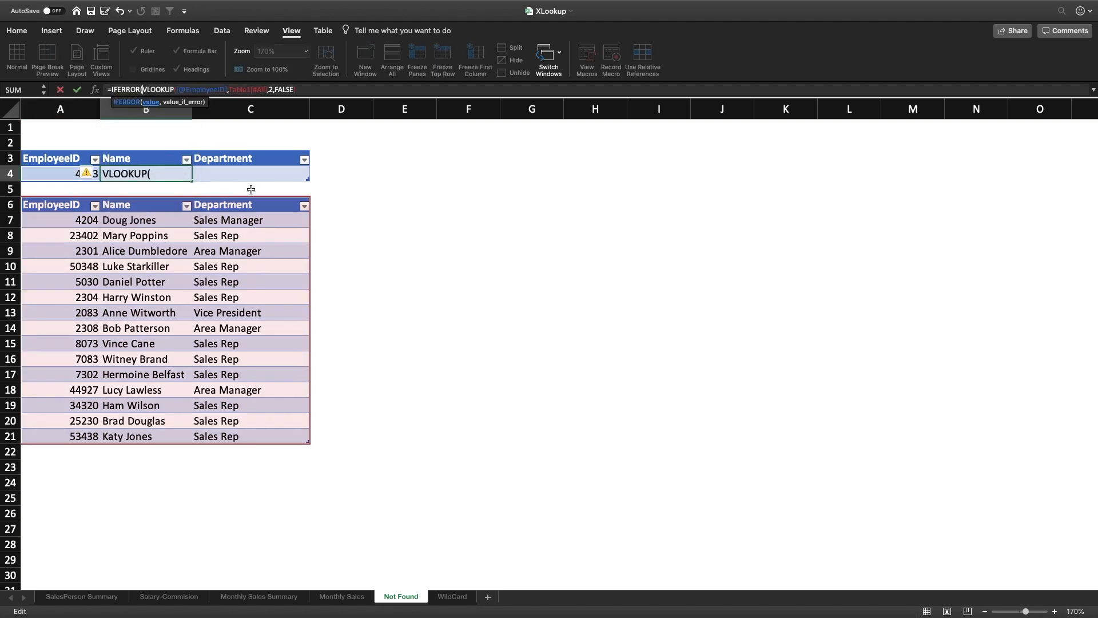
key("End")
type(",")
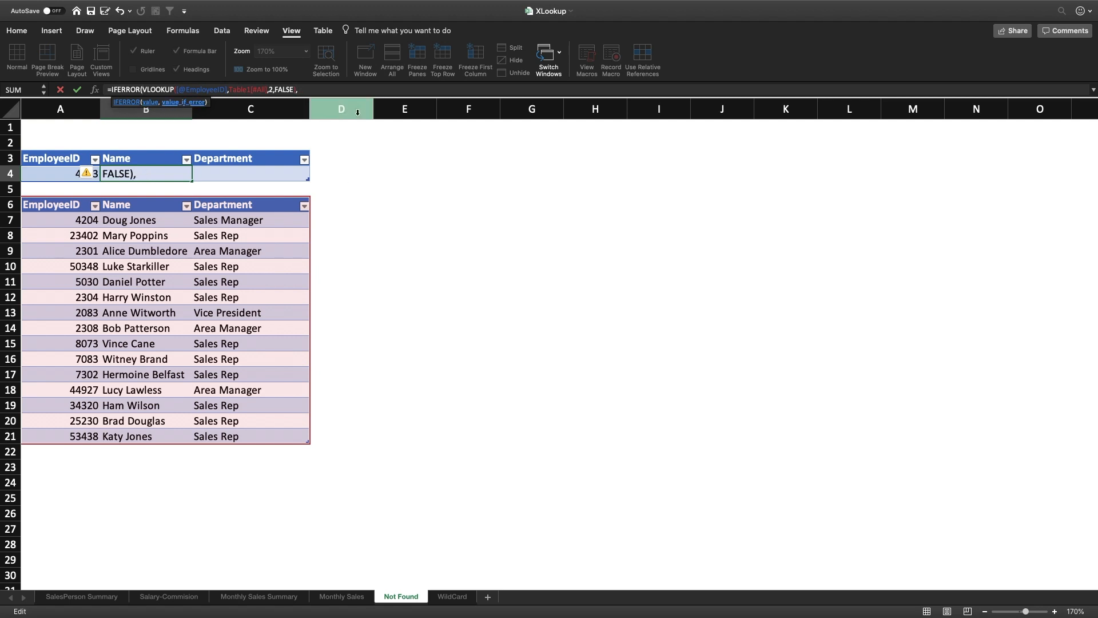
type("\"ID Not Found\")")
key("Return")
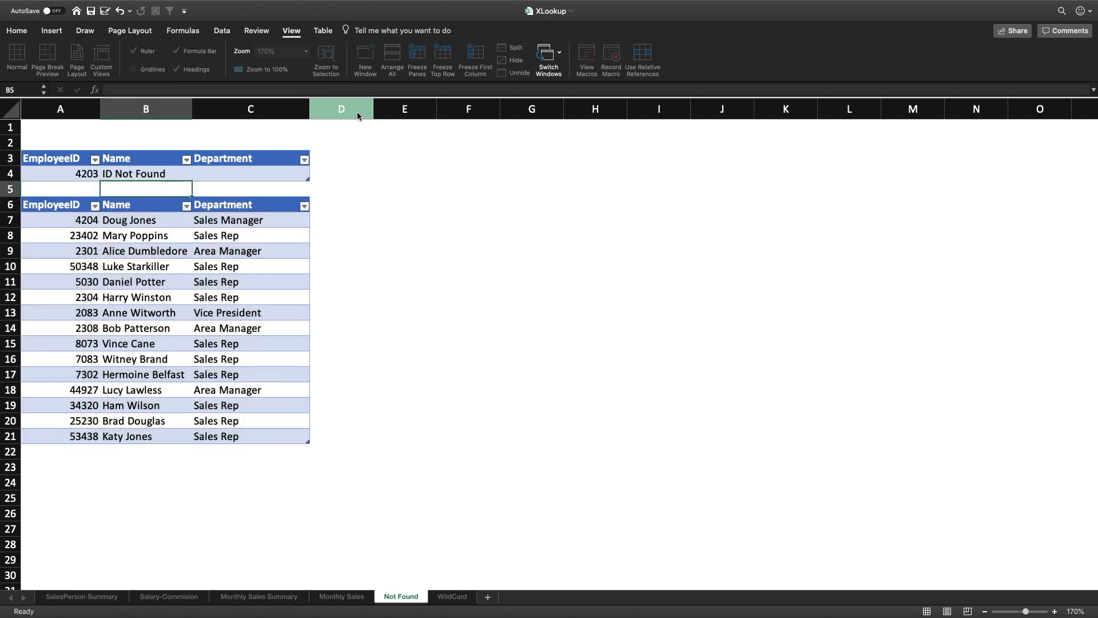
left_click(151, 174)
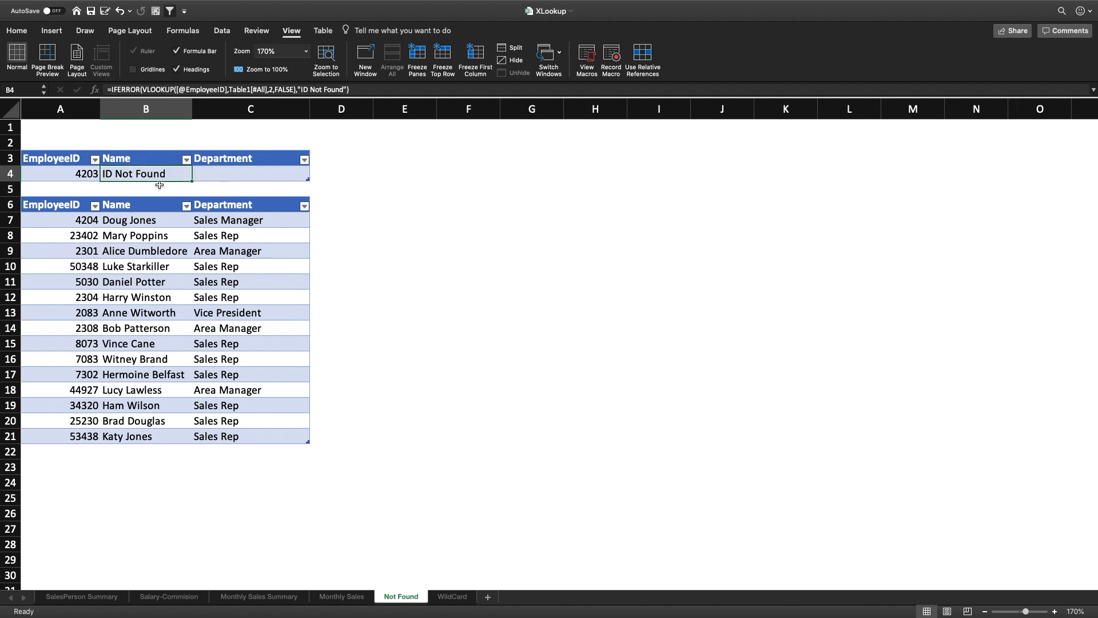
left_click(65, 174)
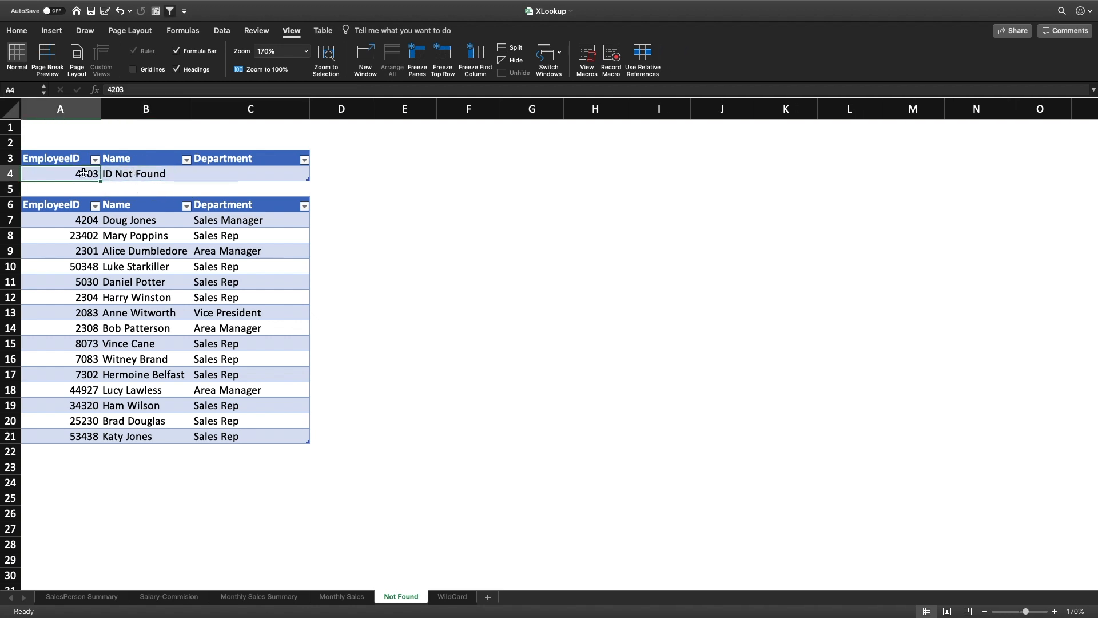
left_click(138, 174)
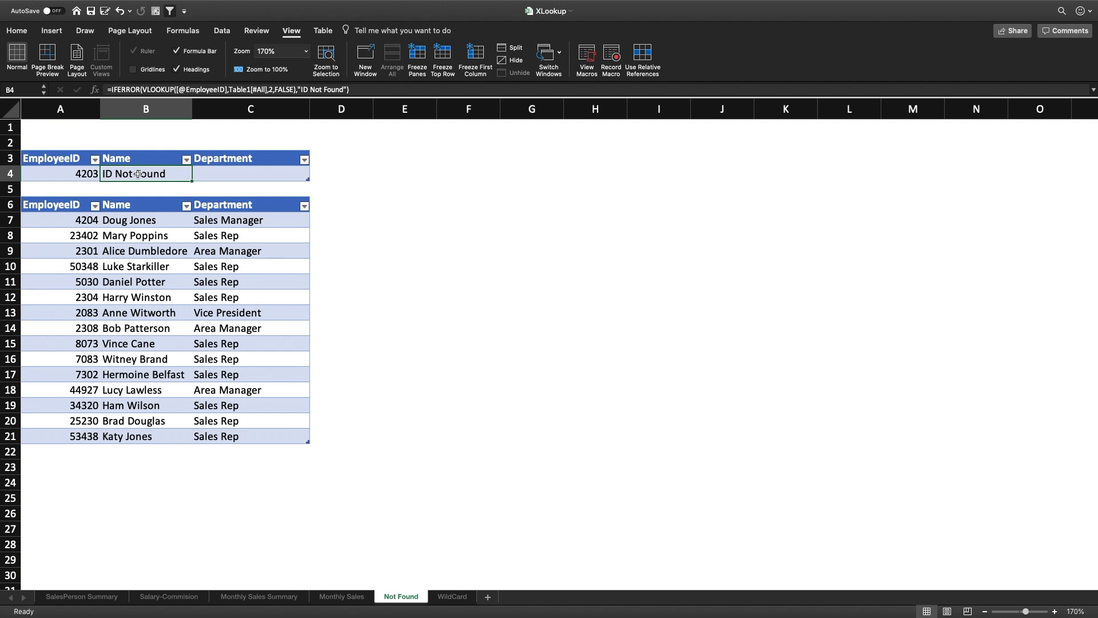
type("=XLOOKUP(")
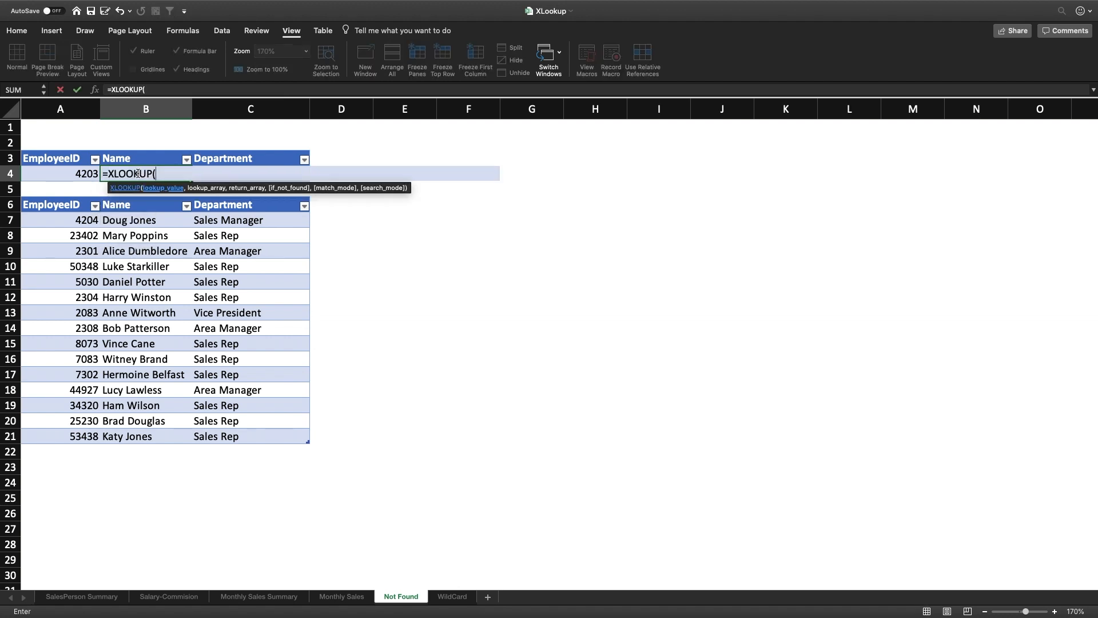
left_click(90, 173)
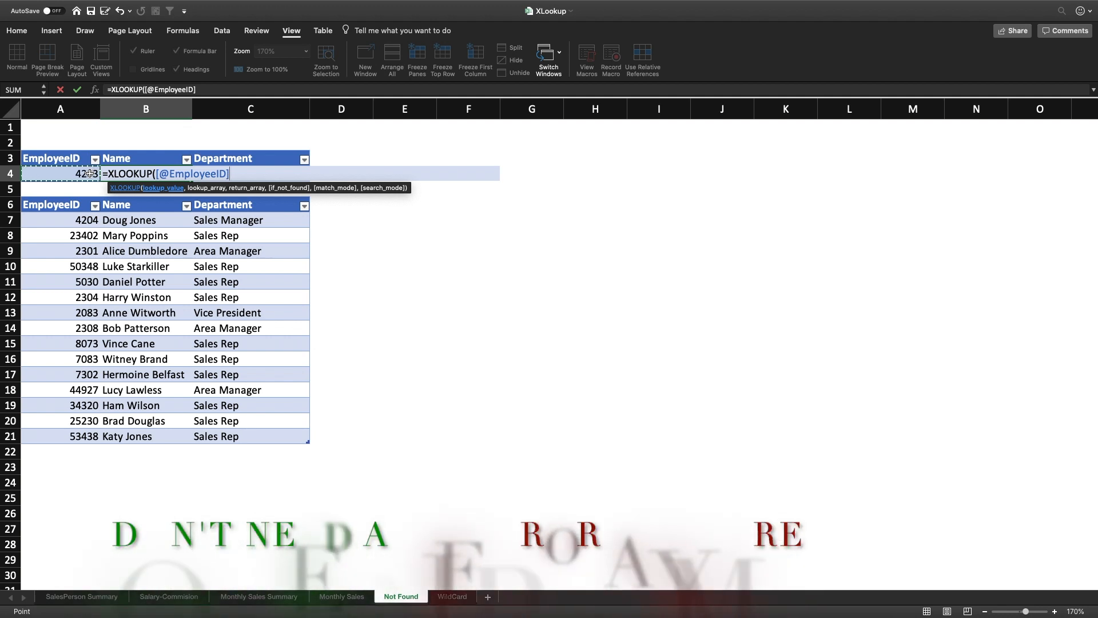
type(",")
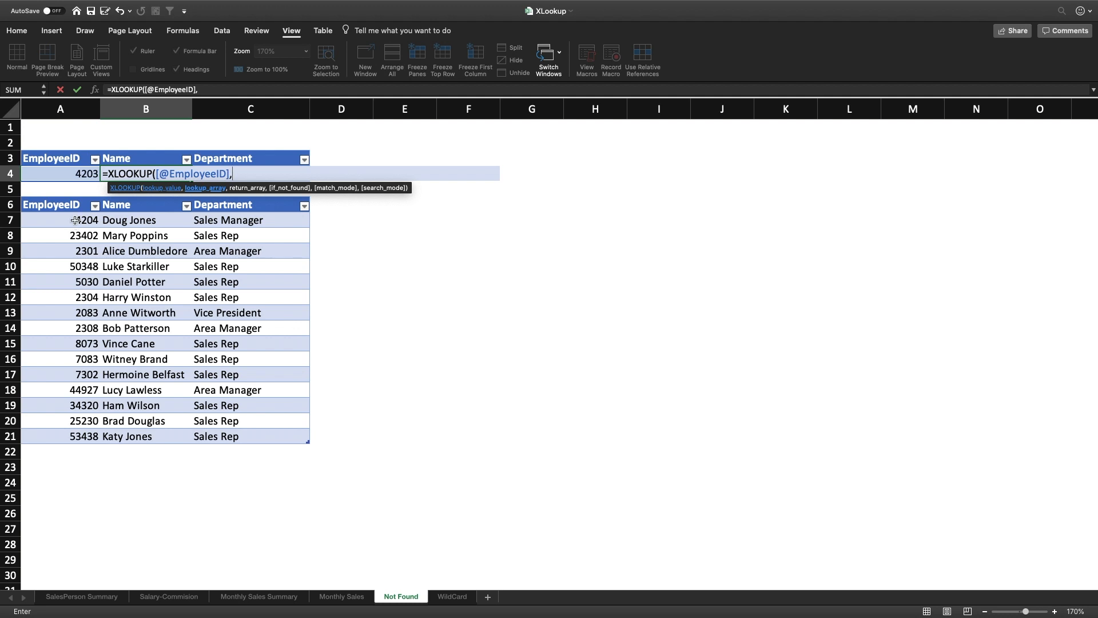
left_click_drag(76, 220, 89, 436)
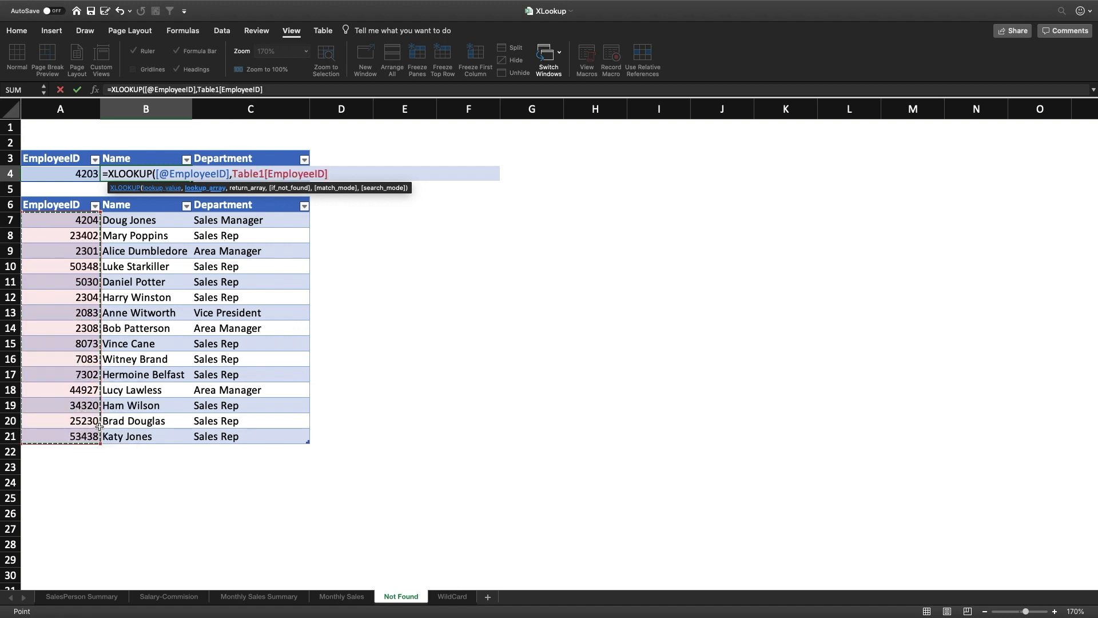
type(",")
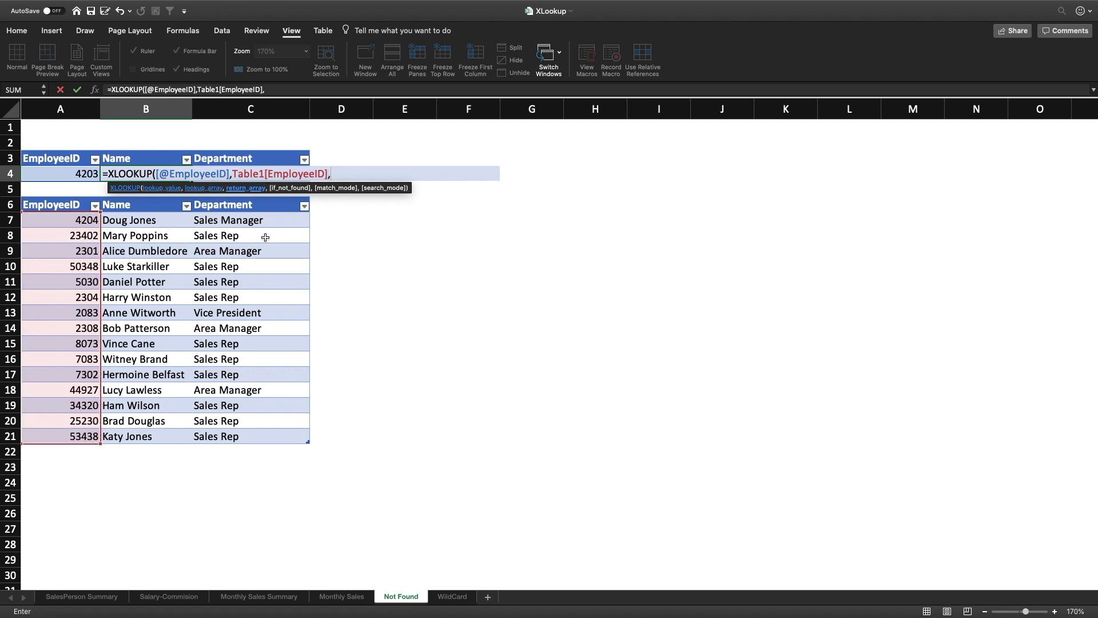
left_click(144, 221)
left_click_drag(145, 221, 164, 434)
type(",")
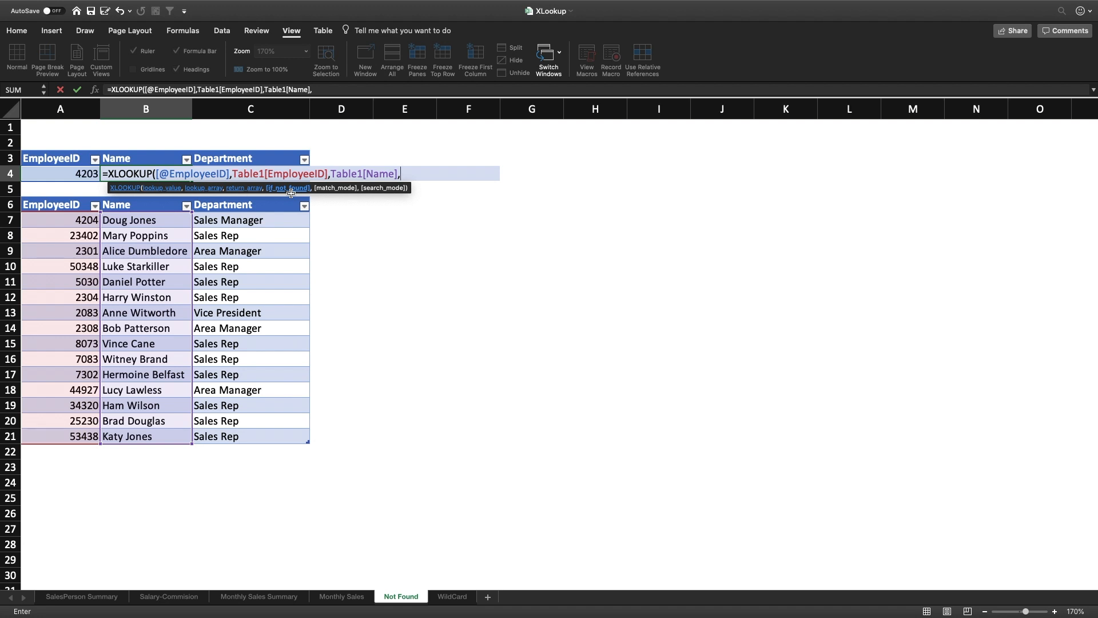
Complete the XLOOKUP in B4 with "ID Not Found" as the if_not_found argument and review the result.
type("\"Id")
key("BackSpace")
type("D Not Found")
key("BackSpace")
key("BackSpace")
key("BackSpace")
key("BackSpace")
key("BackSpace")
type("Found\"")
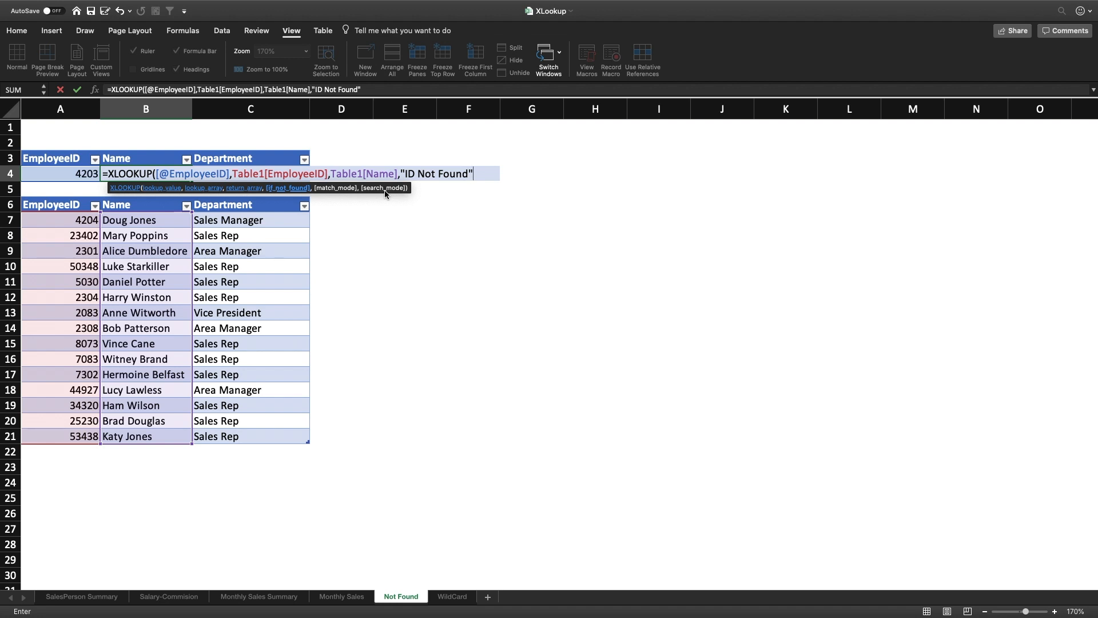
key("Return")
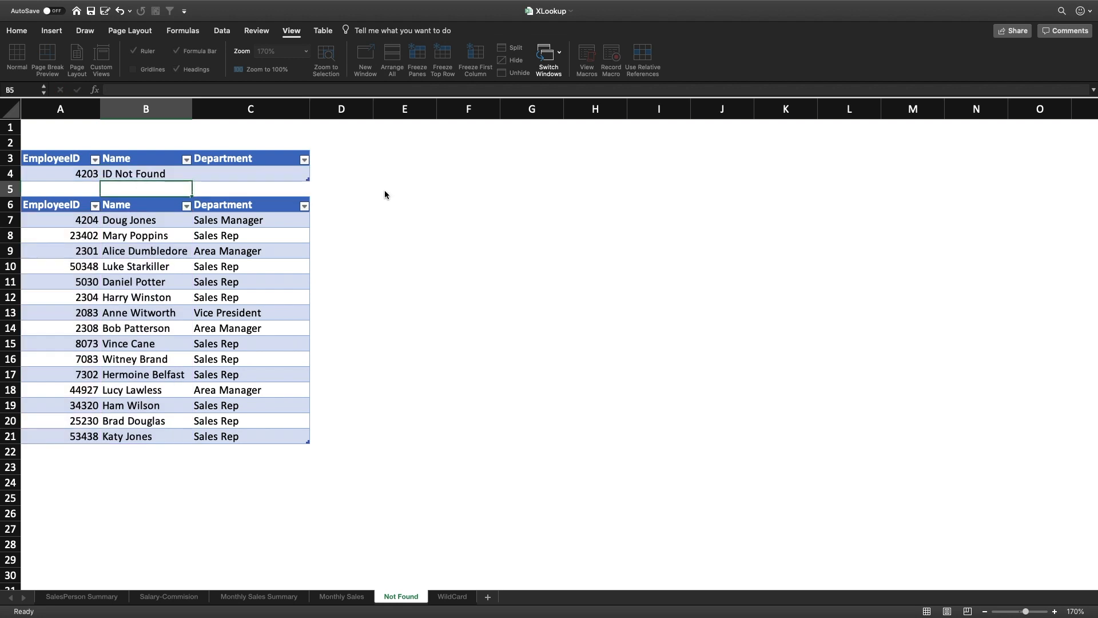
left_click(141, 174)
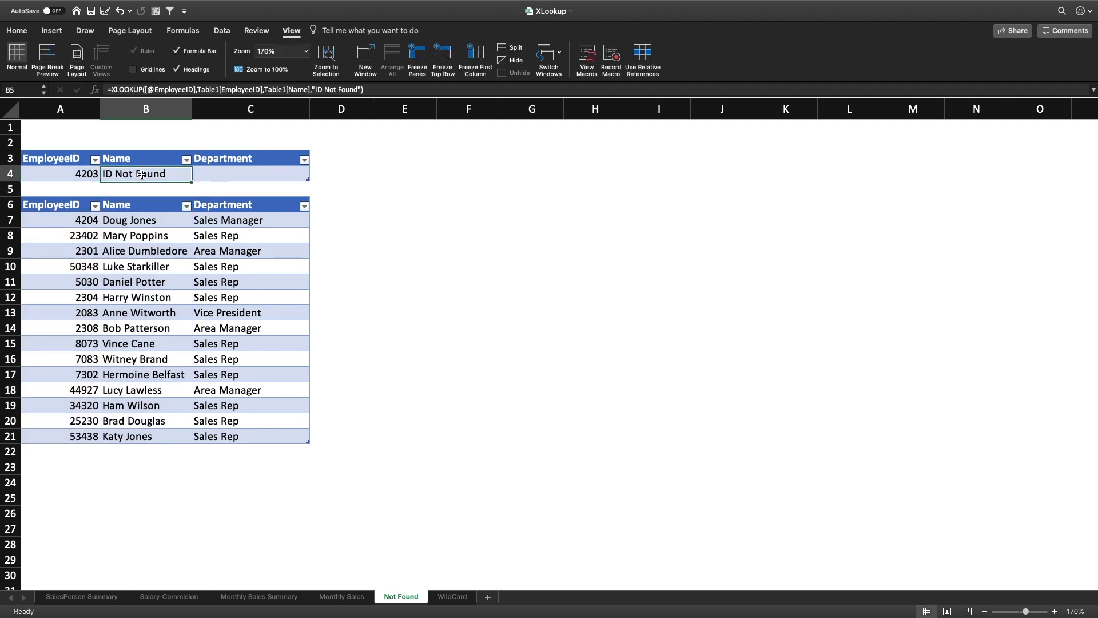
left_click(79, 178)
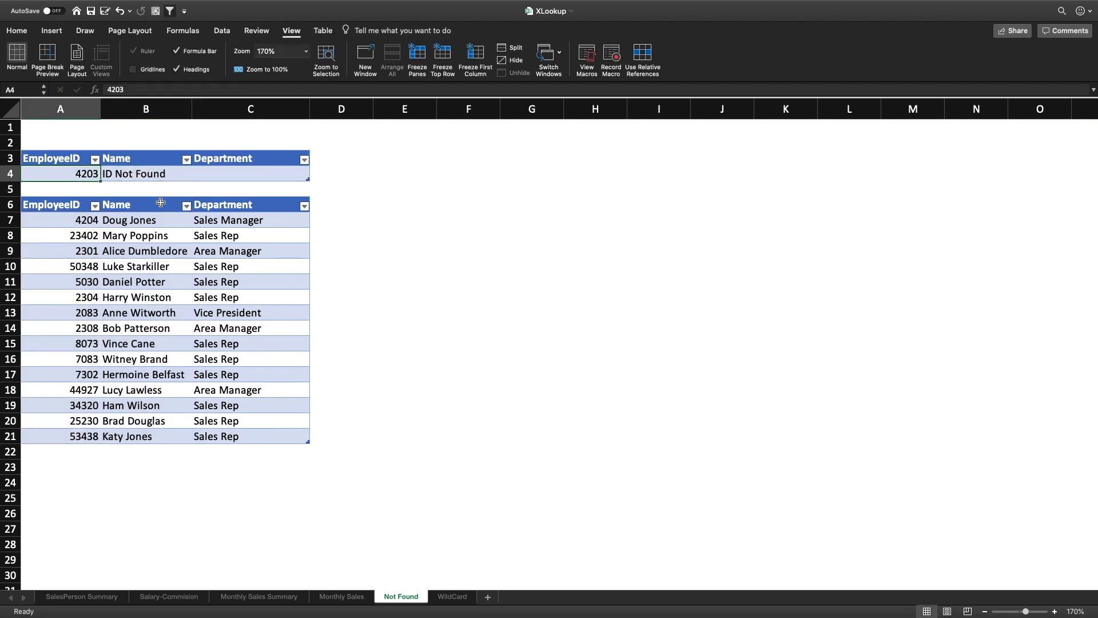
Change the employee ID in A4 to the first employee's ID in the employee table and review the XLOOKUP in B4.
type("4204")
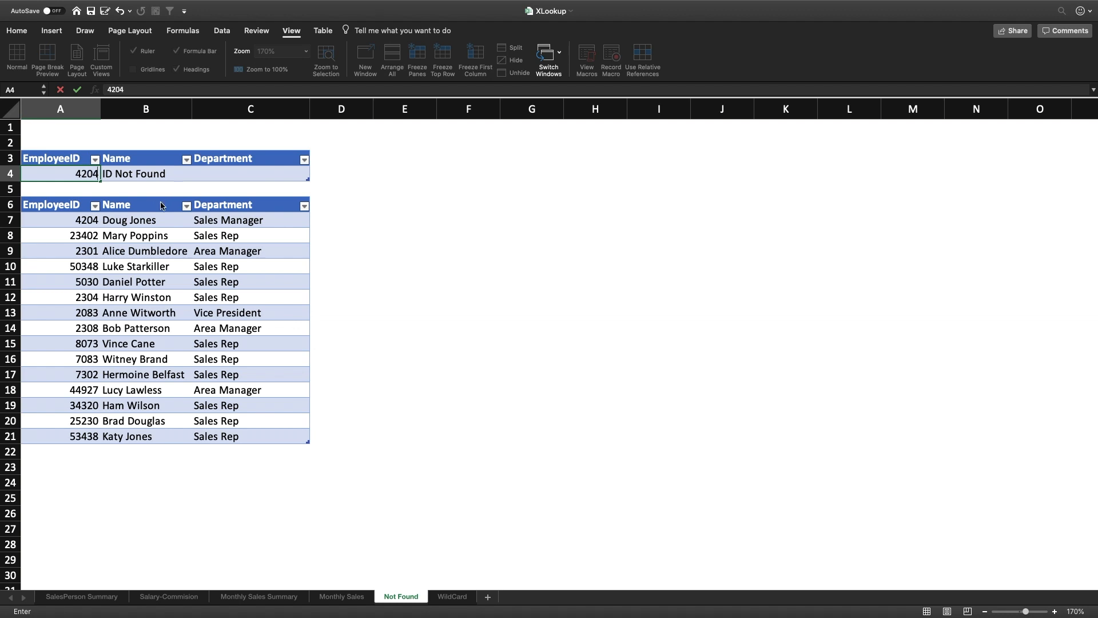
key("Return")
left_click(141, 177)
left_click(96, 175)
left_click(133, 175)
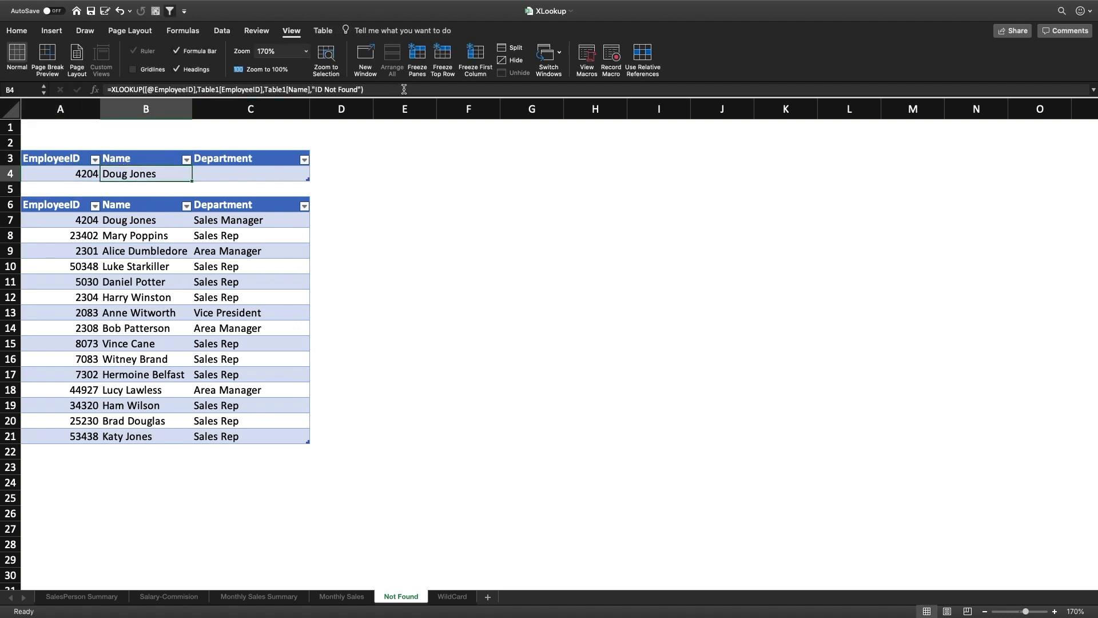
left_click(353, 89)
left_click_drag(364, 90, 312, 91)
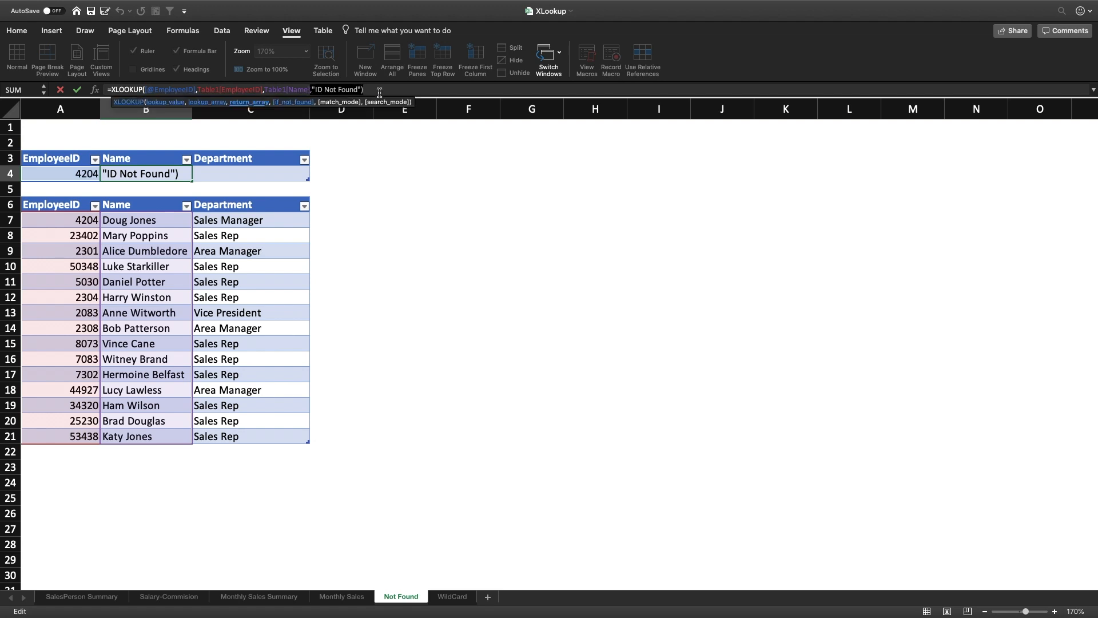
left_click(245, 203)
left_click(177, 224)
left_click(162, 174)
left_click(240, 176)
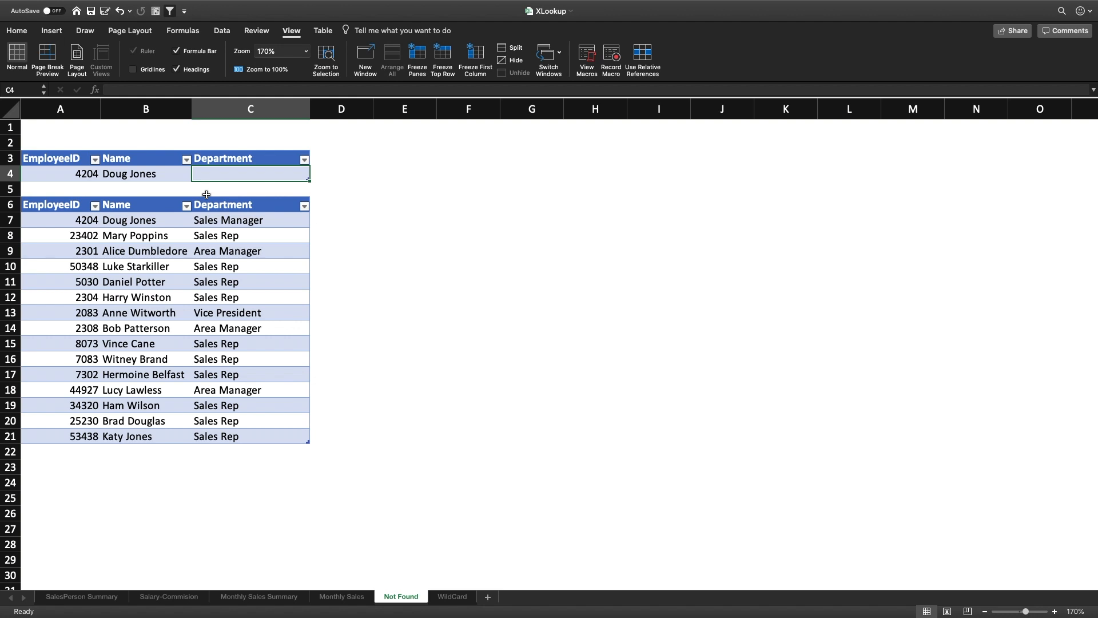
type("=xl")
key("Tab")
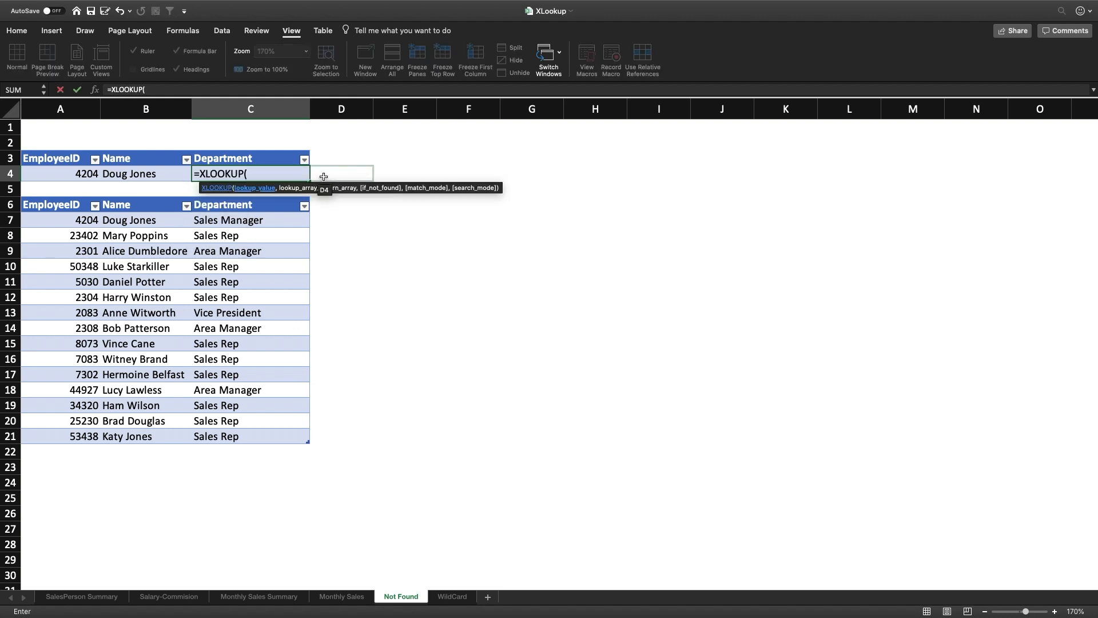
key("Escape")
Copy the XLOOKUP formula from B4 into the Department cell C4.
key("Left")
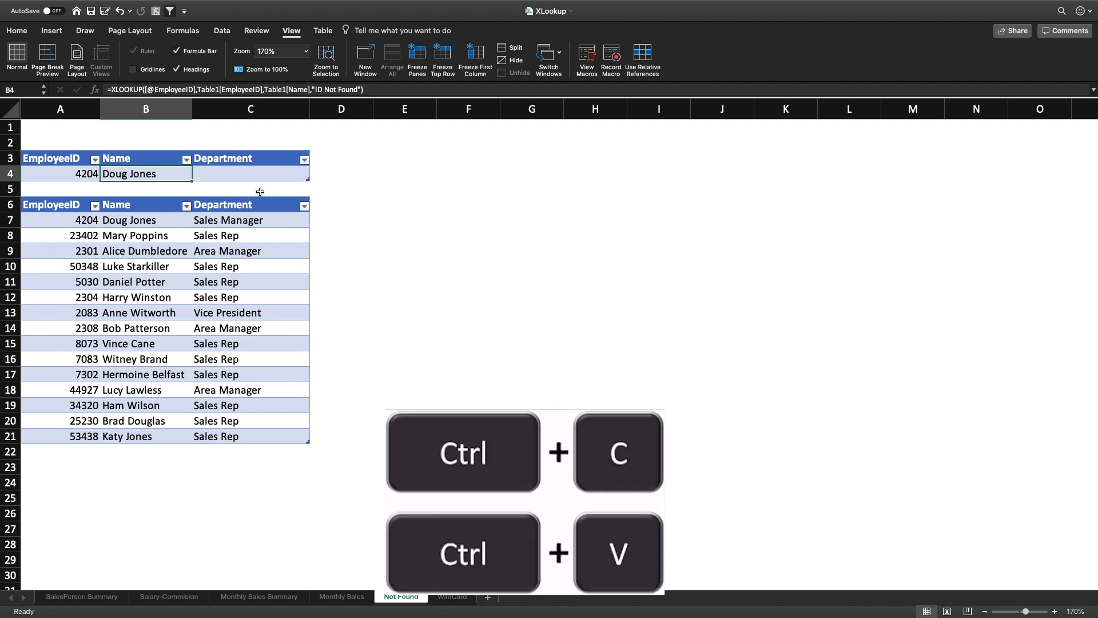
key("ctrl+c")
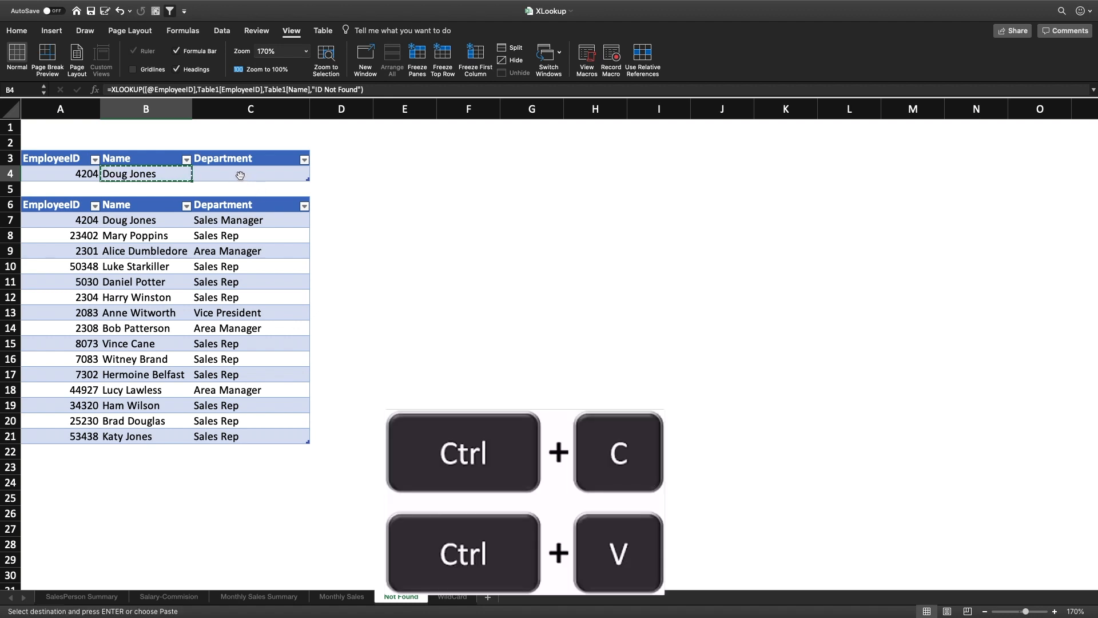
left_click(240, 175)
key("ctrl+v")
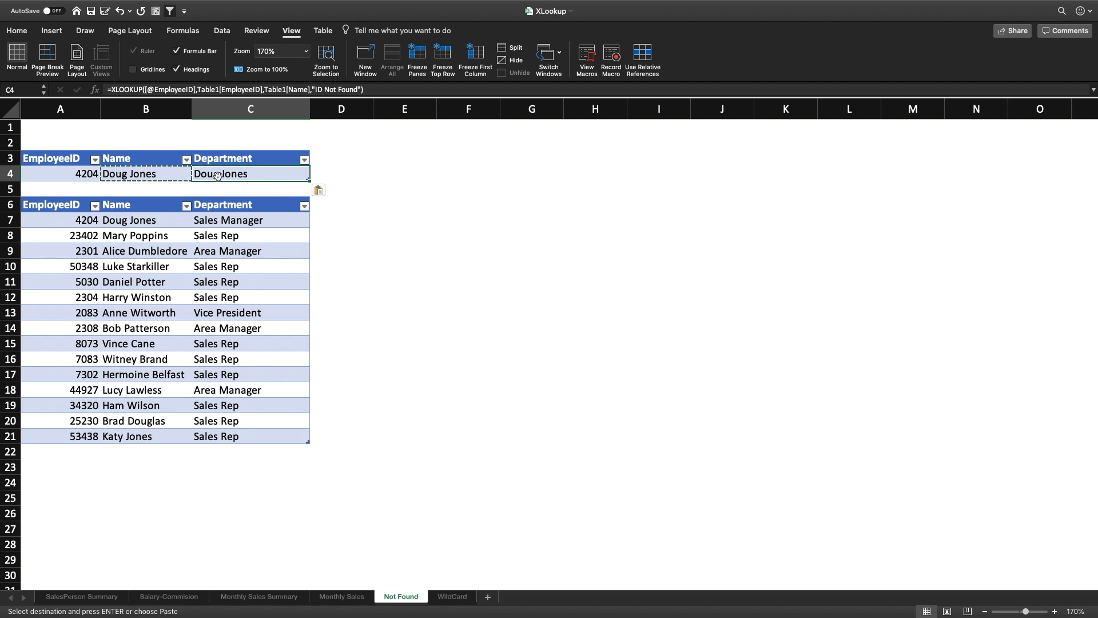
left_click(131, 174)
Change the return array of the XLOOKUP in C4 to Table1[Department] and check the result against the employee table's first row.
left_click(234, 174)
left_click(308, 90)
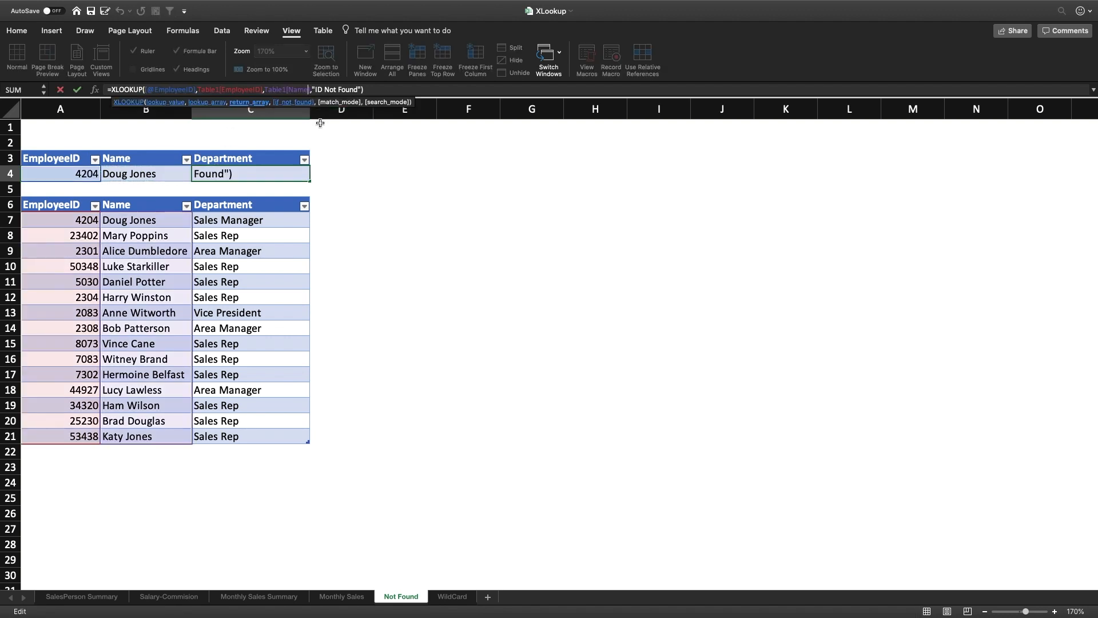
key("BackSpace")
key("BackSpace")
key("BackSpace")
key("BackSpace")
key("BackSpace")
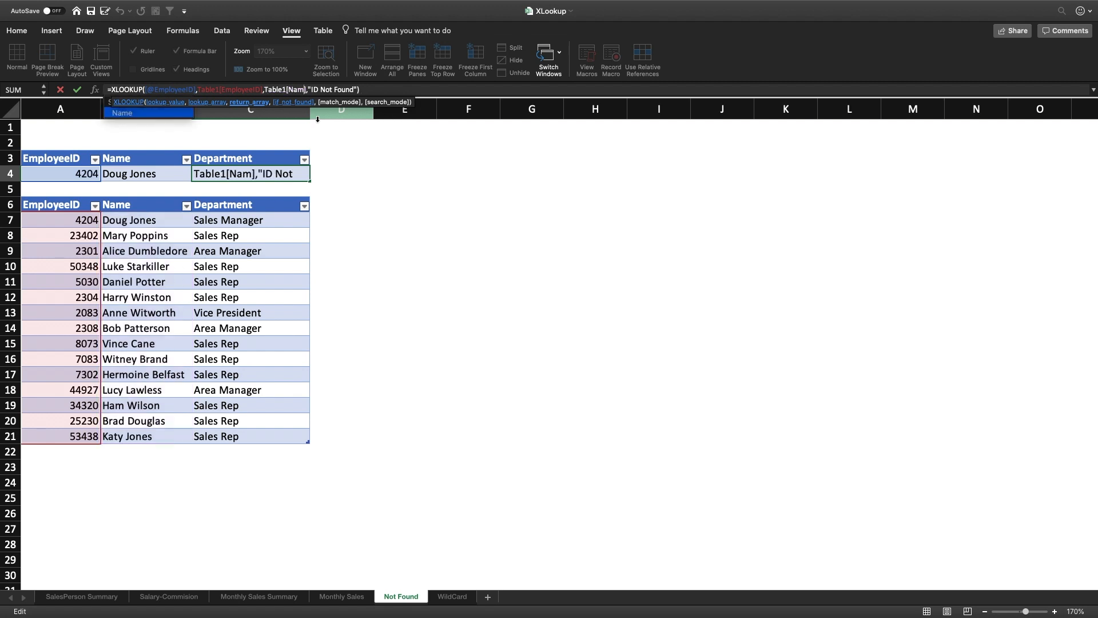
type("[d")
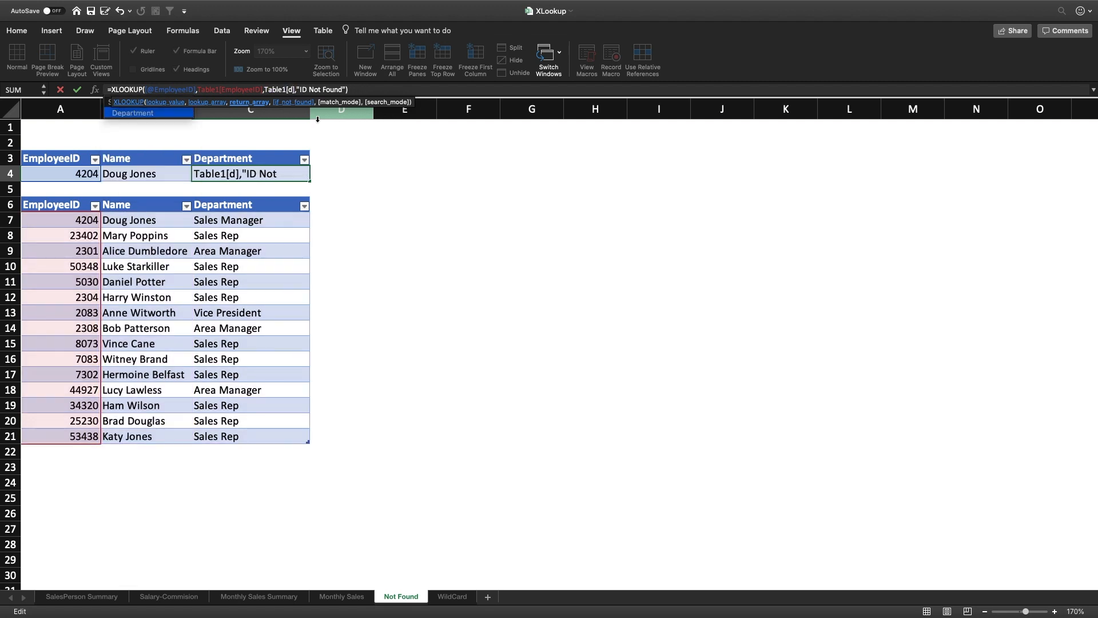
key("Tab")
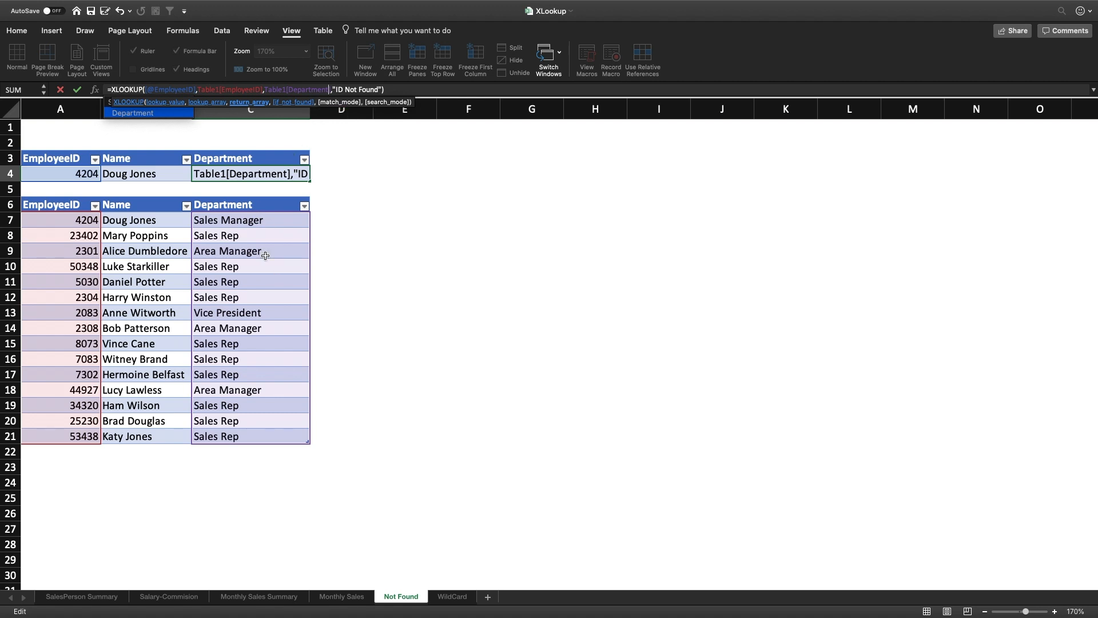
key("Return")
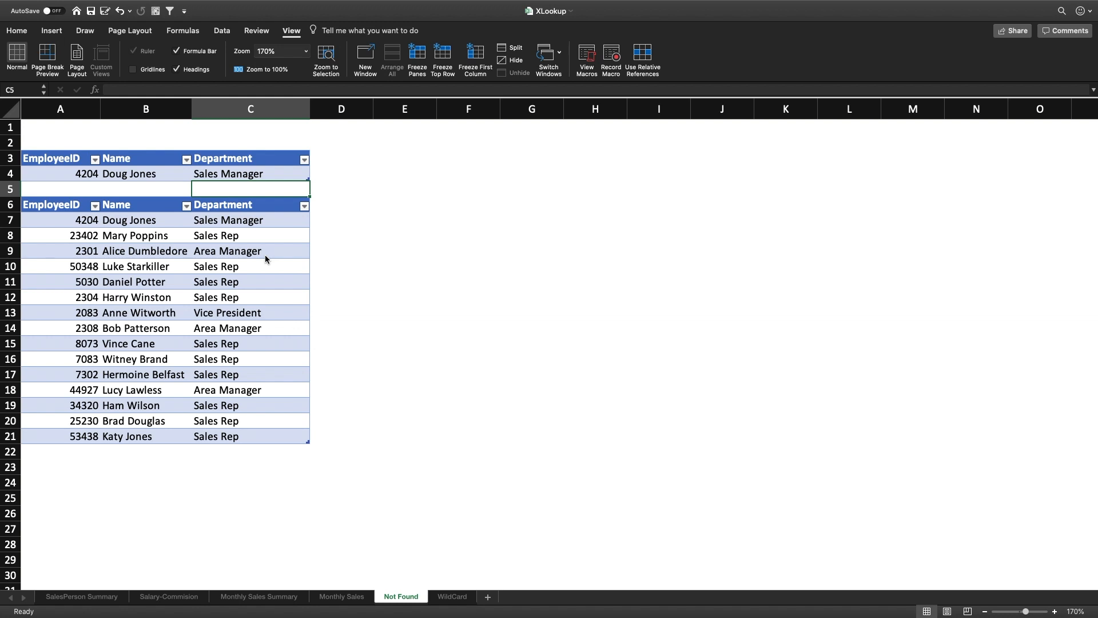
left_click(225, 170)
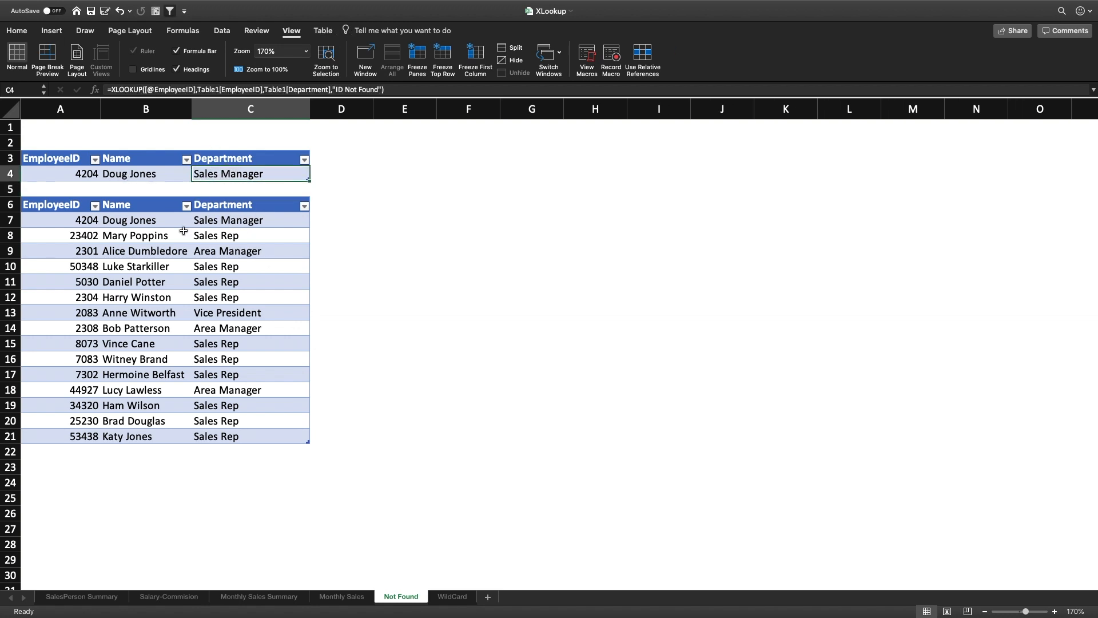
left_click_drag(93, 219, 226, 222)
Change the if_not_found argument of the XLOOKUP in C4 to "Department Not Found".
left_click(246, 174)
left_click(335, 90)
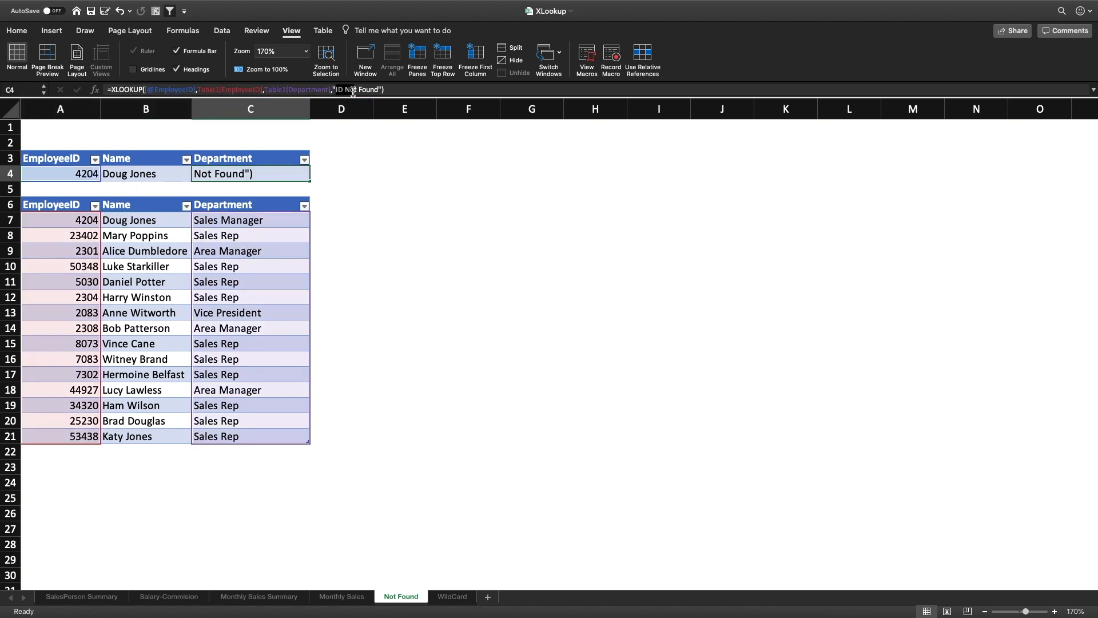
double_click(340, 90)
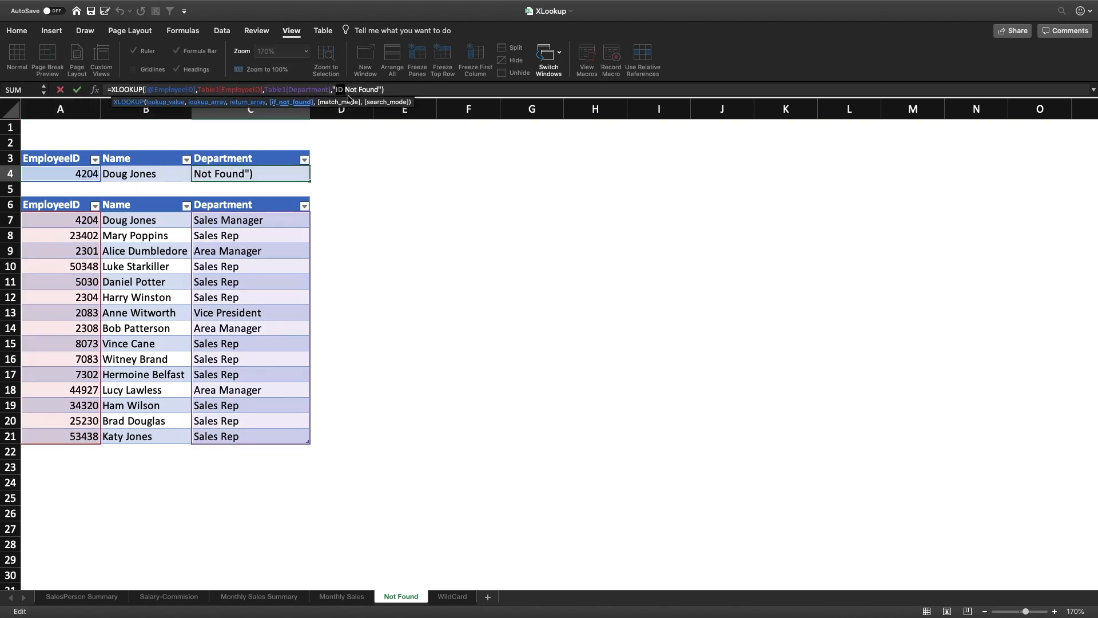
key("BackSpace")
type("Department")
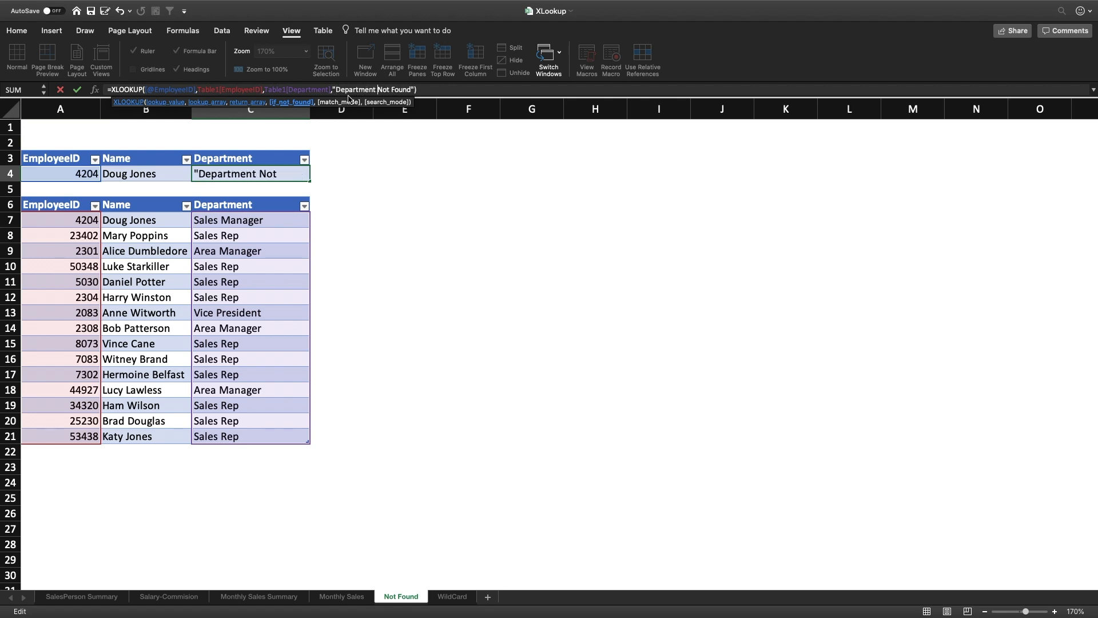
key("Return")
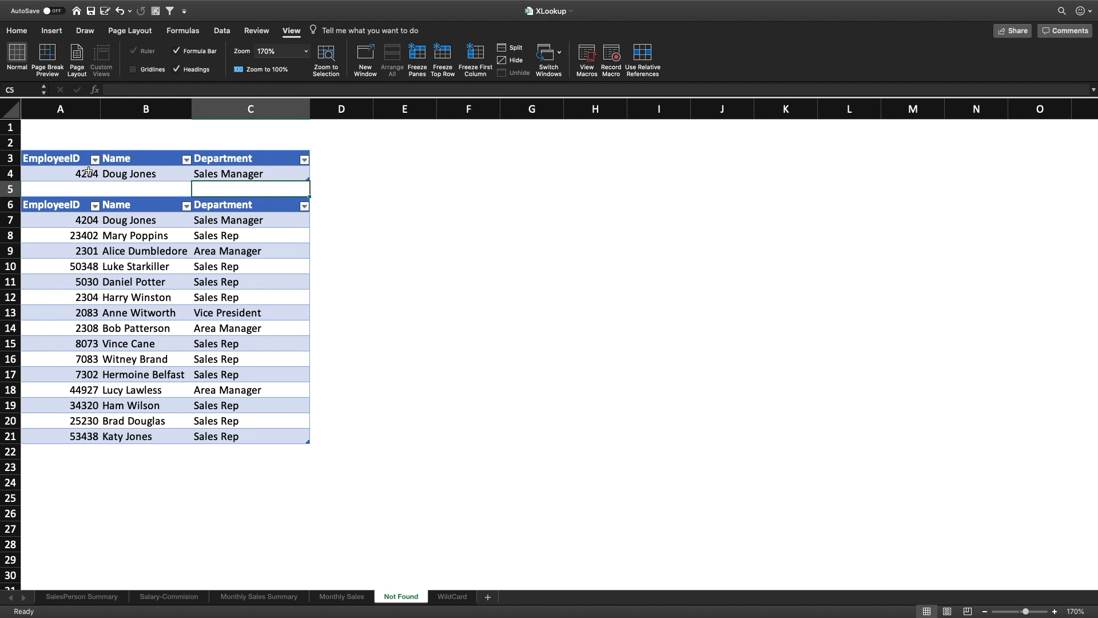
Enter an employee ID missing from the employee table in A4 and review the lookups in B4 and C4.
left_click(87, 171)
type("23432423")
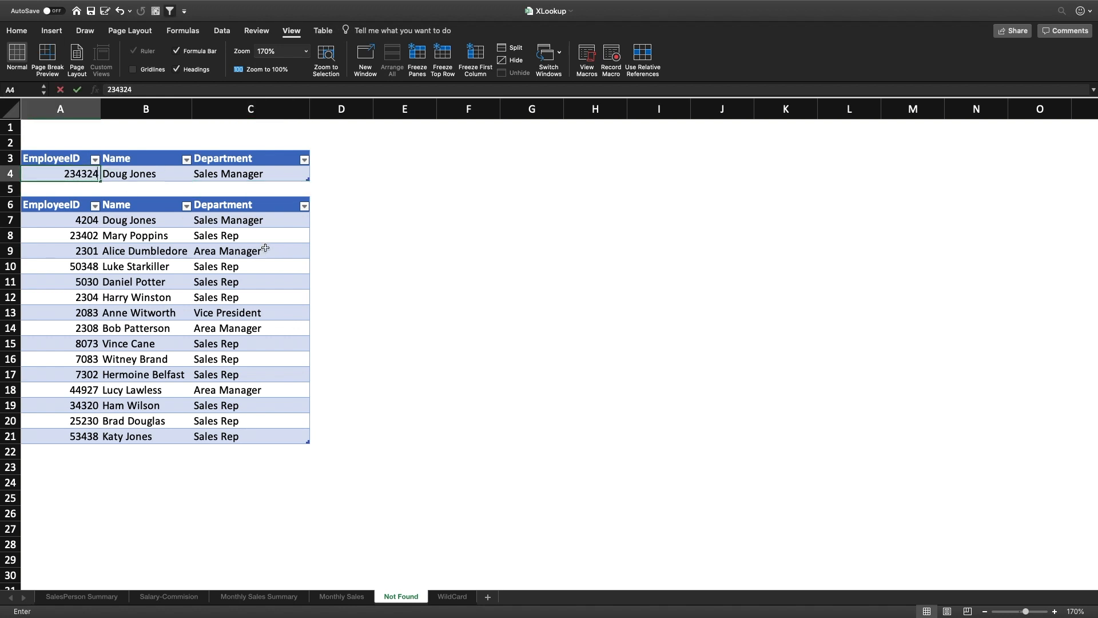
key("Return")
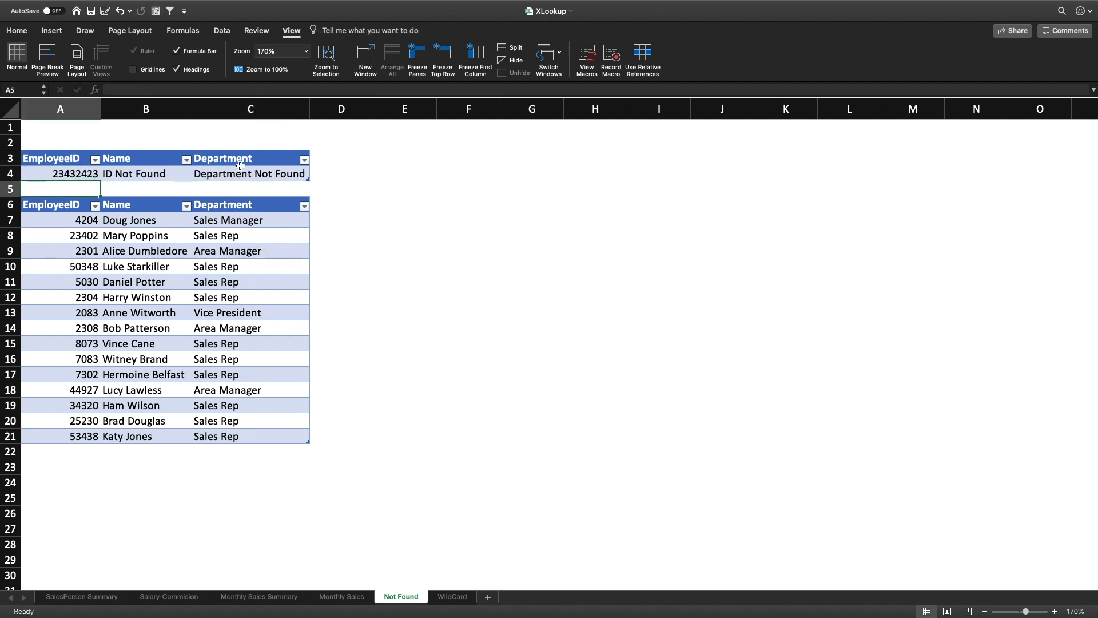
left_click(182, 179)
left_click(258, 176)
left_click(162, 174)
left_click(156, 180)
left_click(146, 177)
left_click(226, 177)
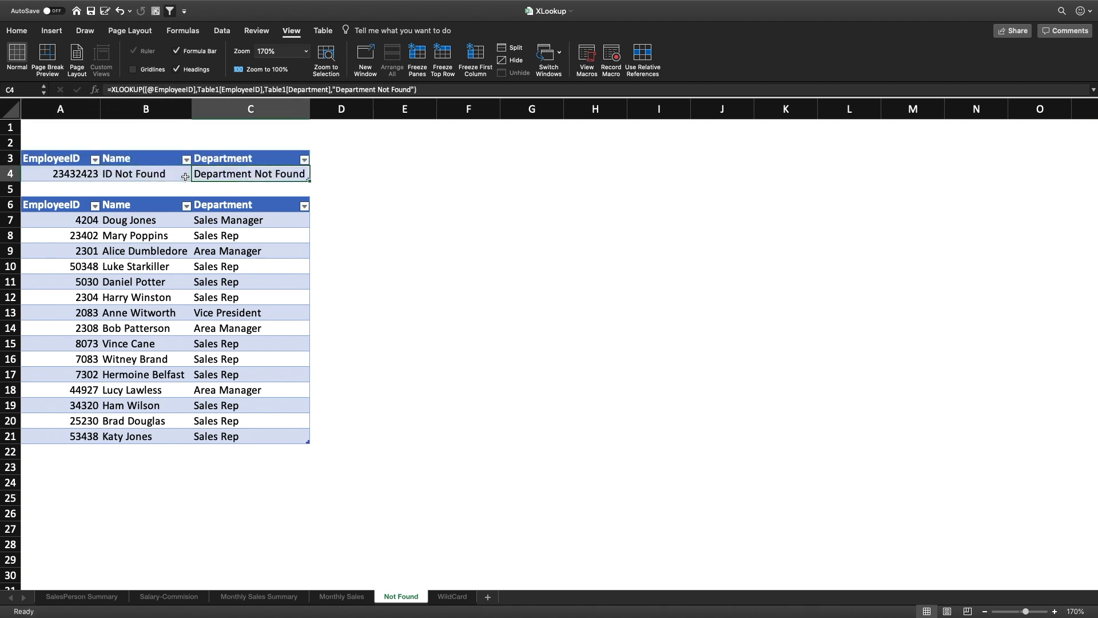
left_click(89, 174)
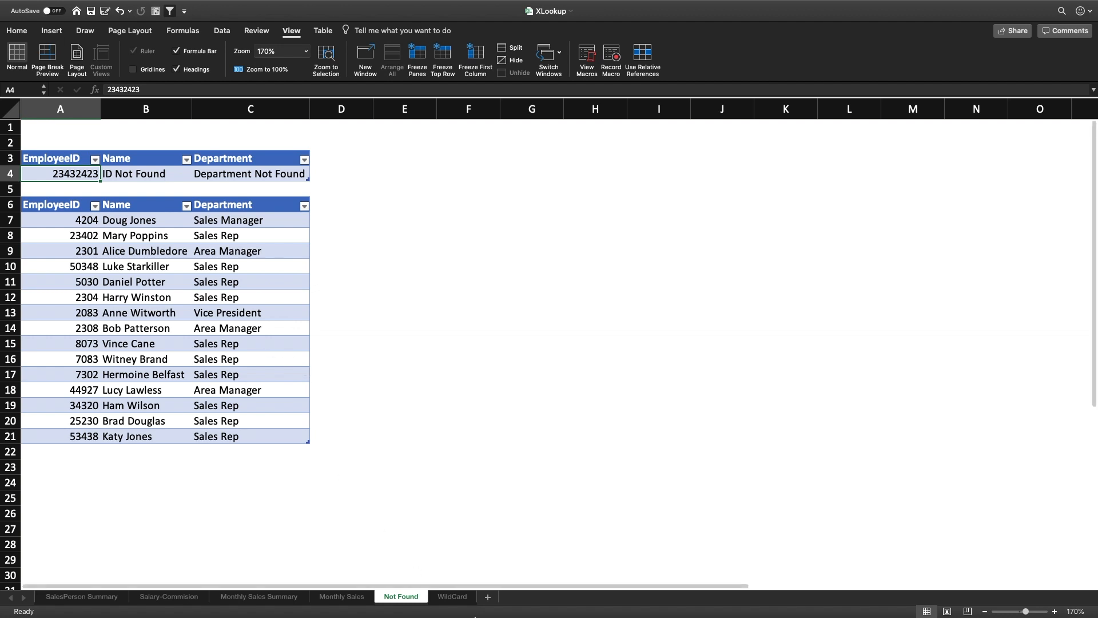
Open the WildCard sheet and review the names in its Name table.
left_click(451, 597)
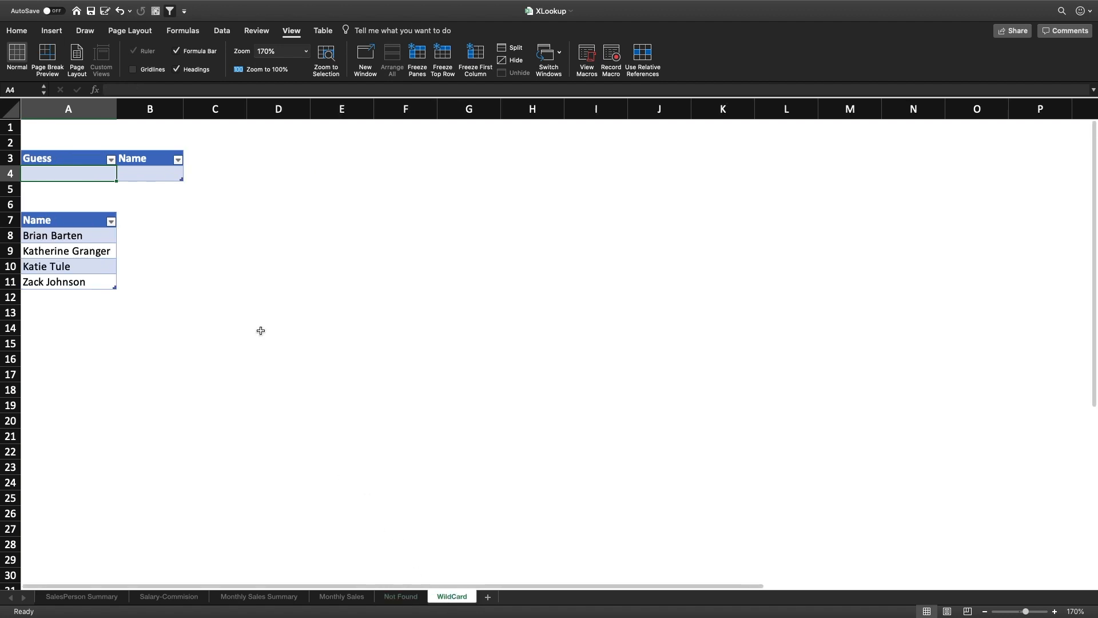
left_click_drag(84, 235, 98, 281)
left_click(85, 231)
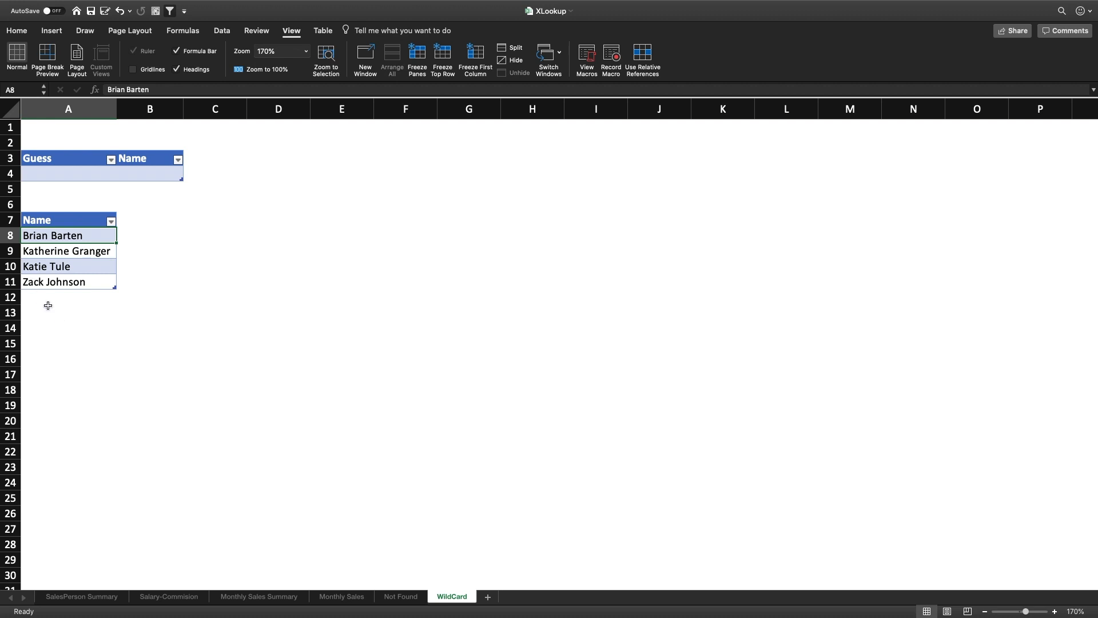
left_click(56, 279)
left_click(57, 235)
Enter the first listed full name in the Guess cell A4, with the wildcard ? in place of its third letter.
left_click(65, 172)
left_click(136, 171)
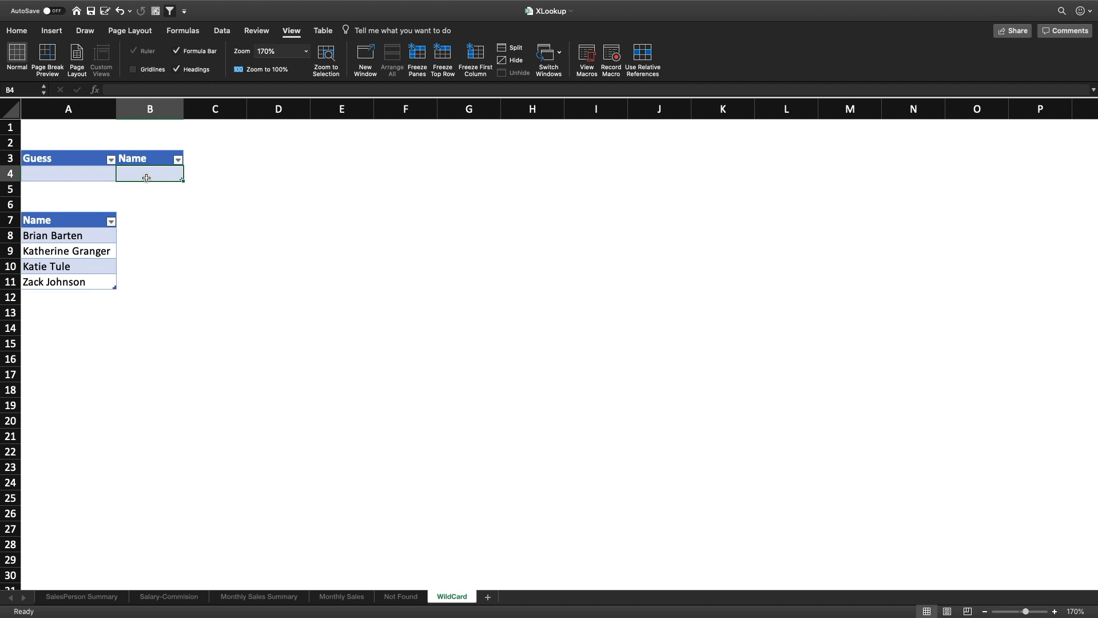
key("Left")
type("Br?")
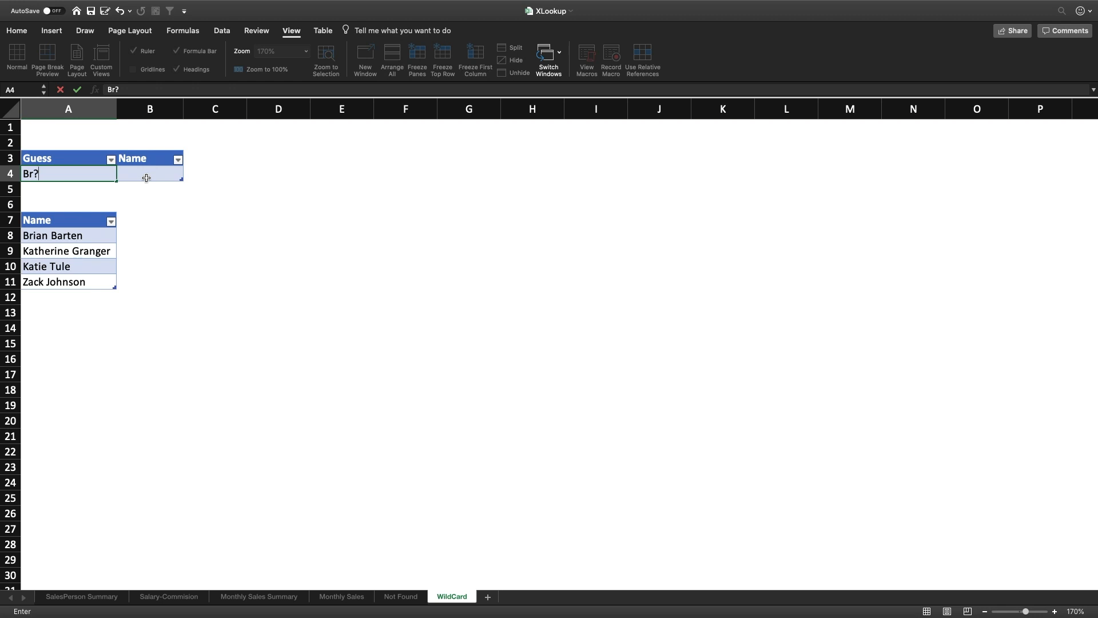
type("an Barten")
left_click(147, 178)
type("=xl")
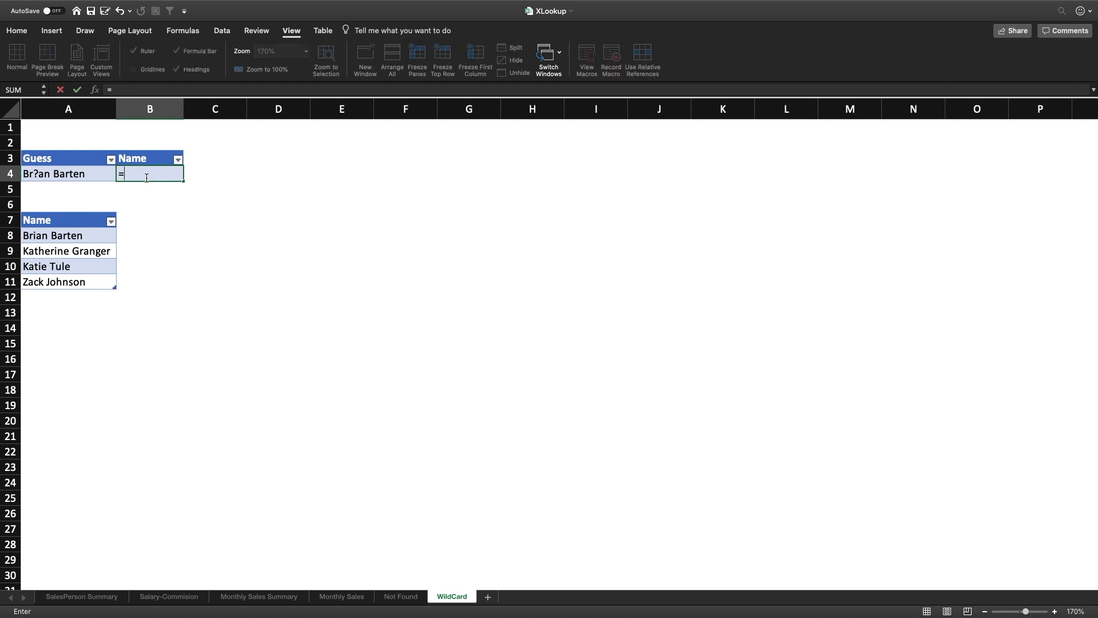
key("Tab")
key("Left")
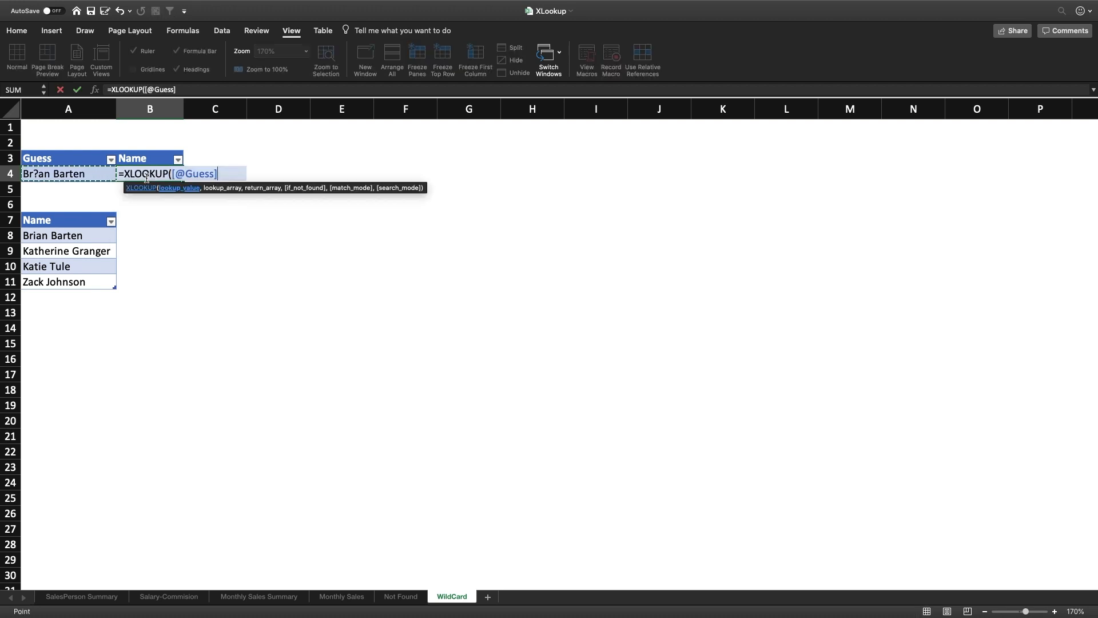
type(",")
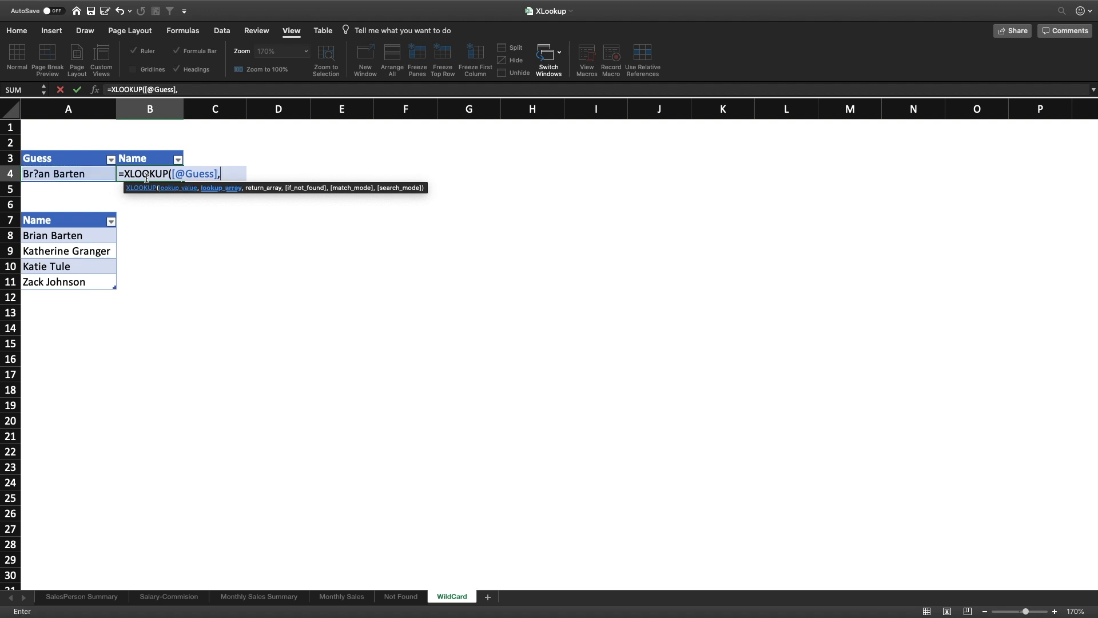
left_click_drag(92, 237, 90, 275)
type(",")
left_click_drag(80, 235, 71, 276)
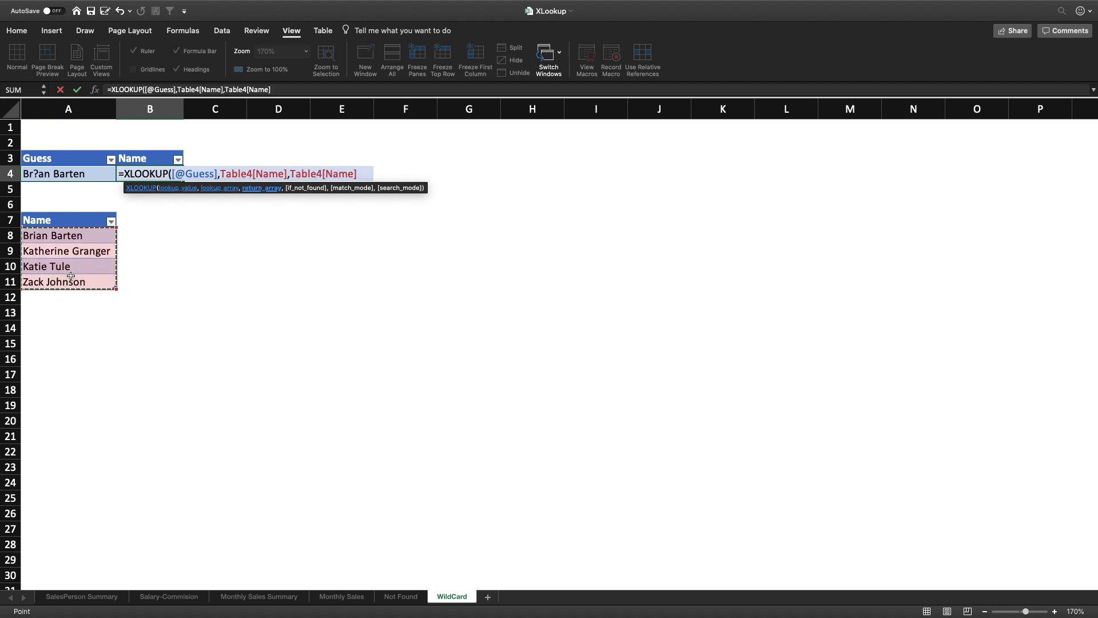
Complete the XLOOKUP in B4 with an empty if_not_found argument and match mode 2, wildcard character match.
type(",")
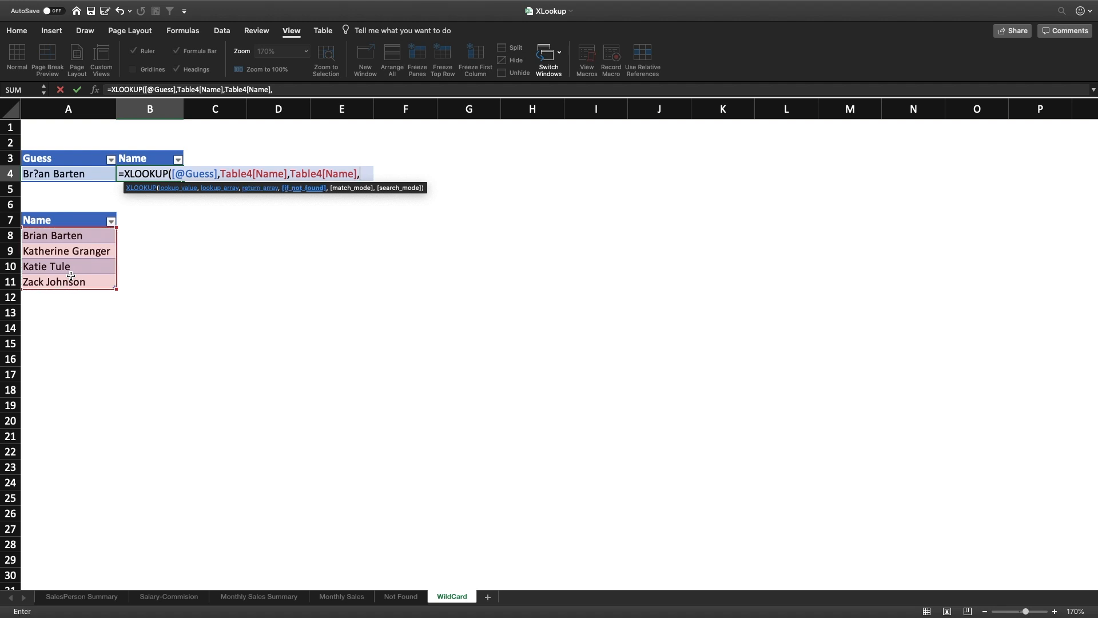
type(",")
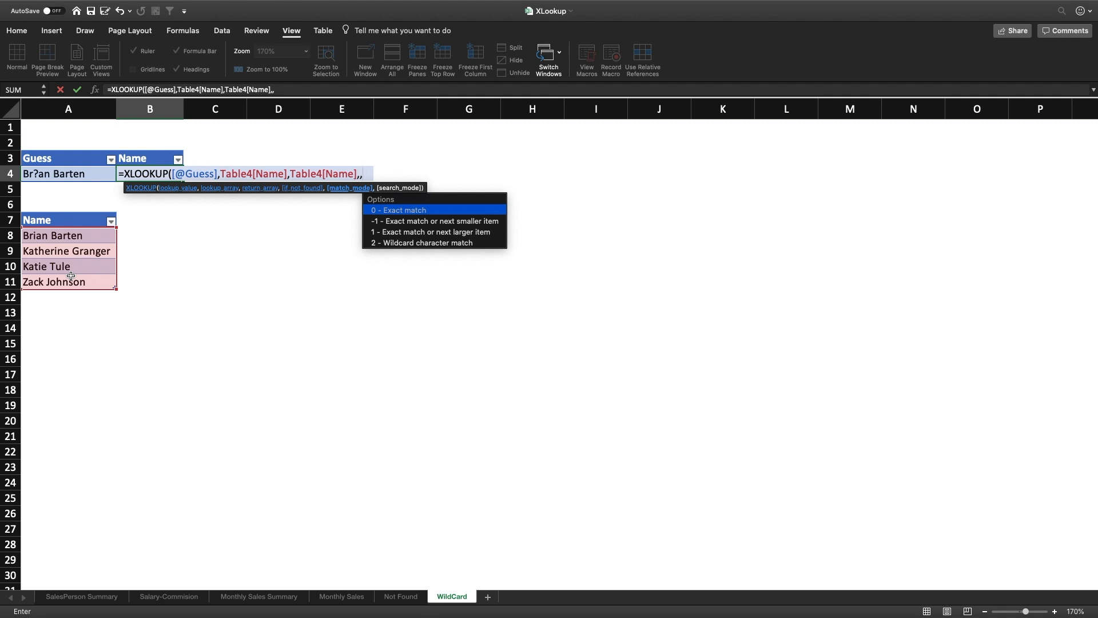
key("Down")
key("Down")
key("Down")
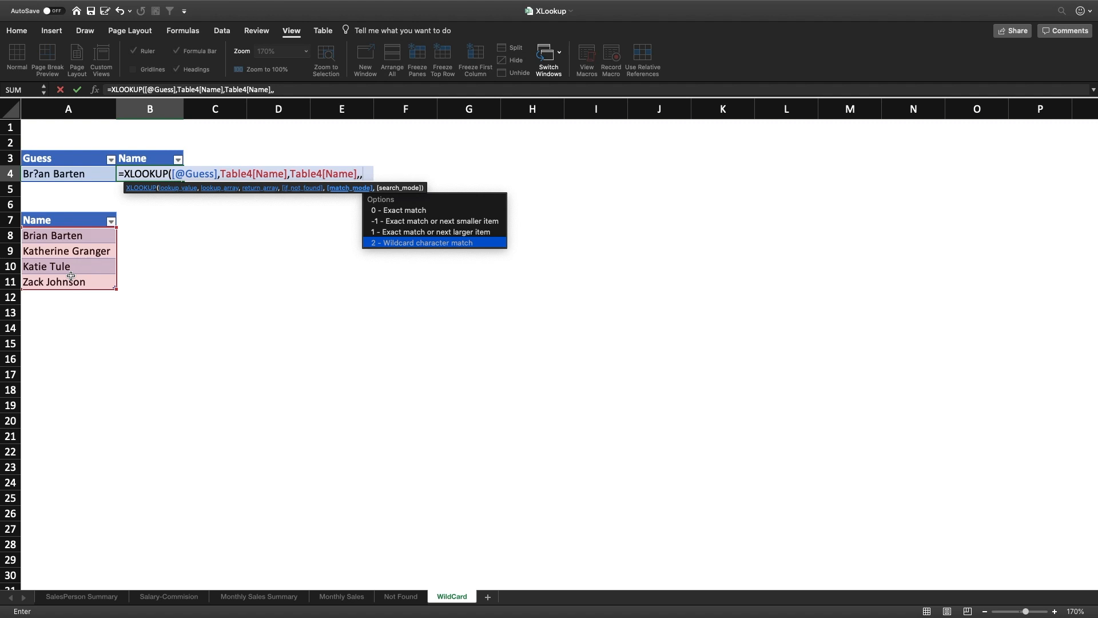
type("2)")
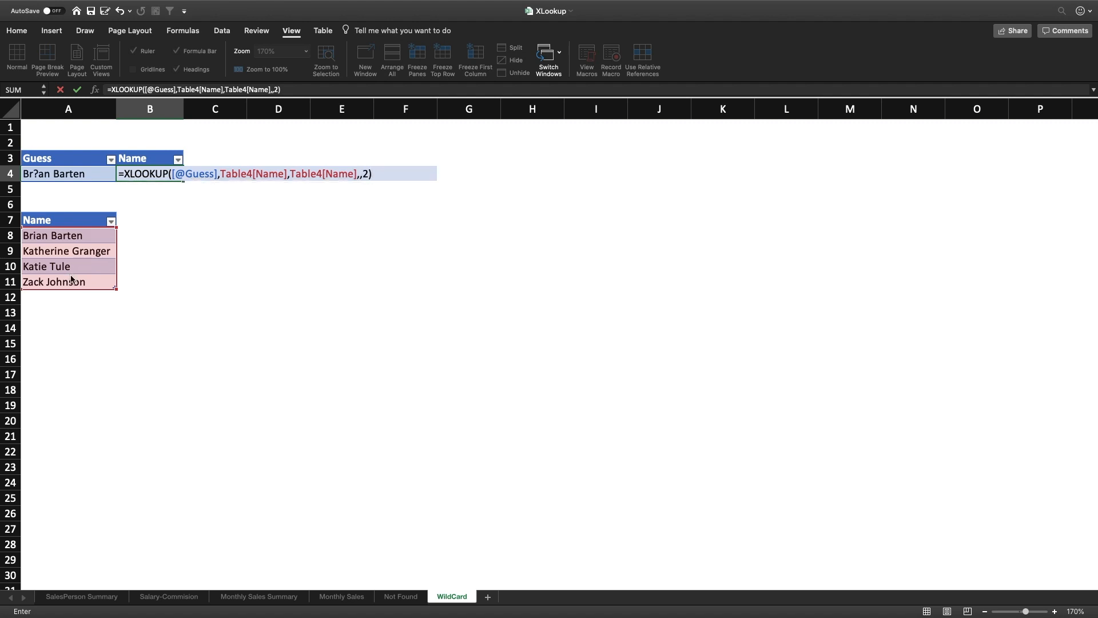
key("Return")
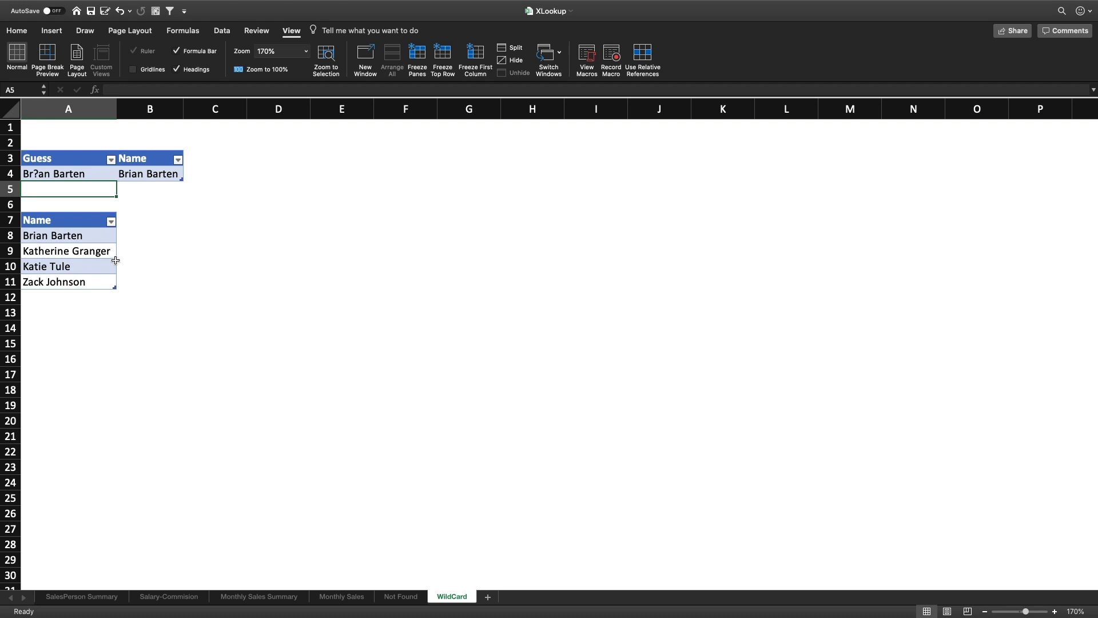
Replace the third letter of the first listed name in A8 with y.
left_click(142, 177)
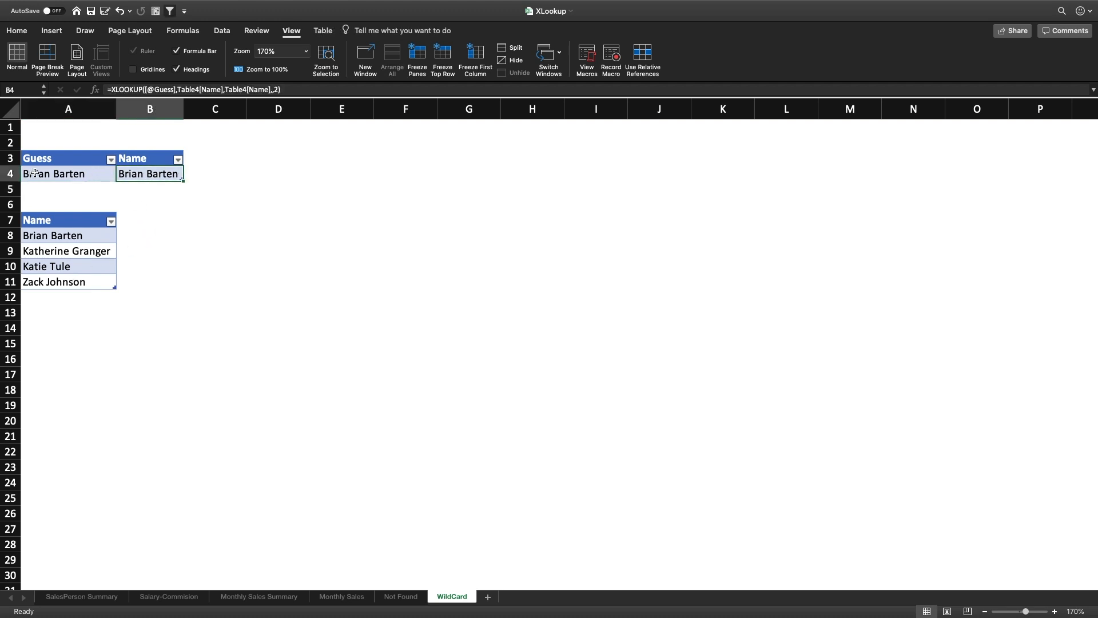
left_click(44, 239)
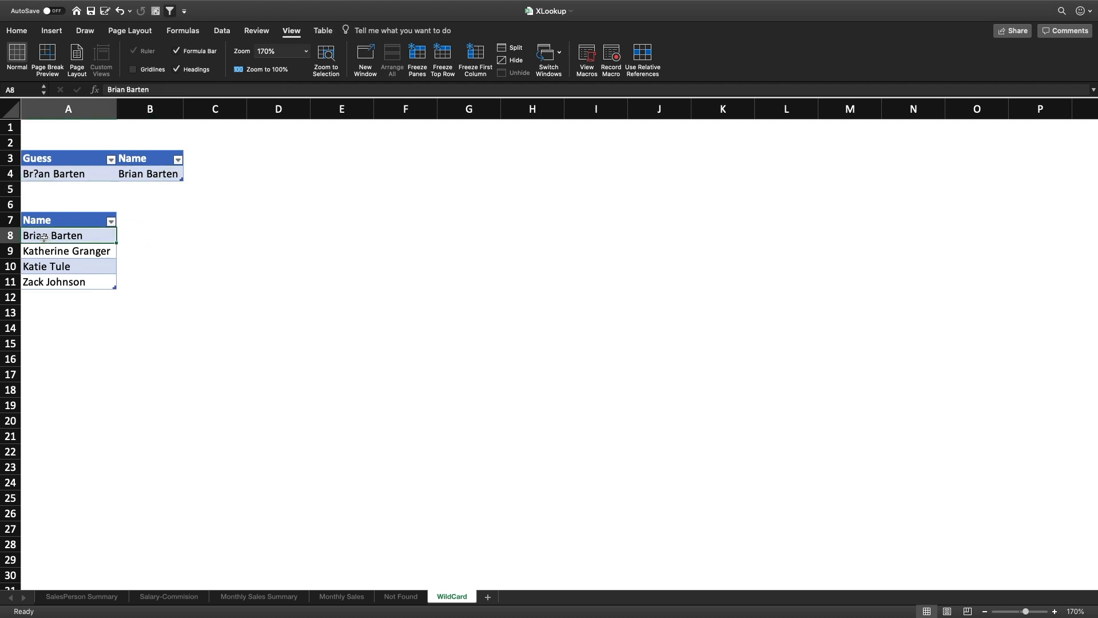
left_click(120, 89)
key("BackSpace")
type("y")
key("Return")
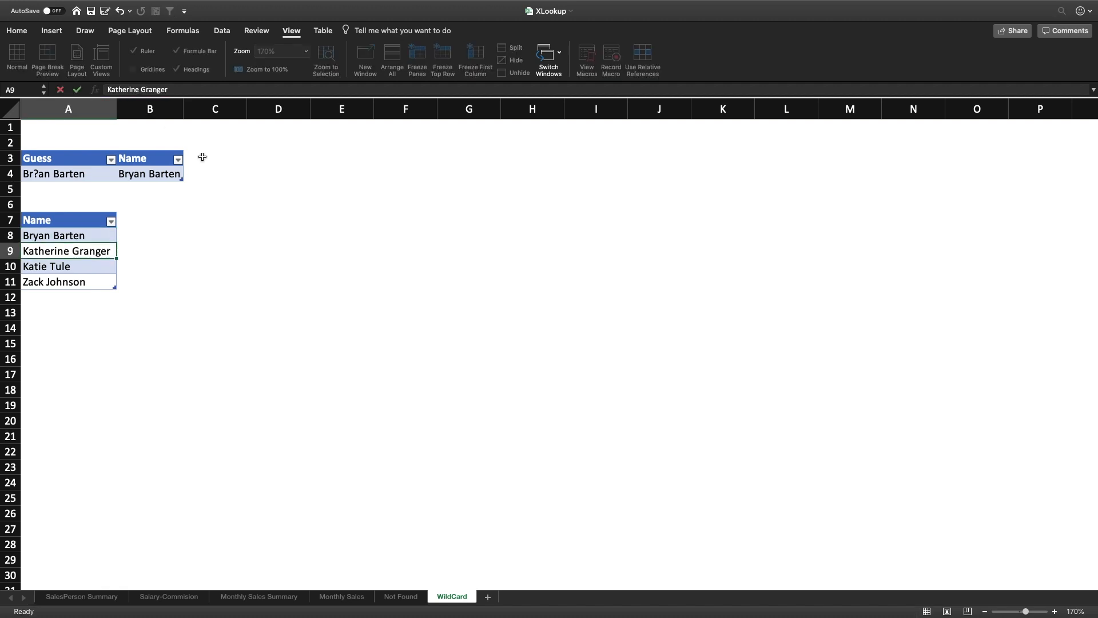
Compare the XLOOKUP result in B4 with the wildcard guess in A4 and the edited name in A8.
left_click(147, 174)
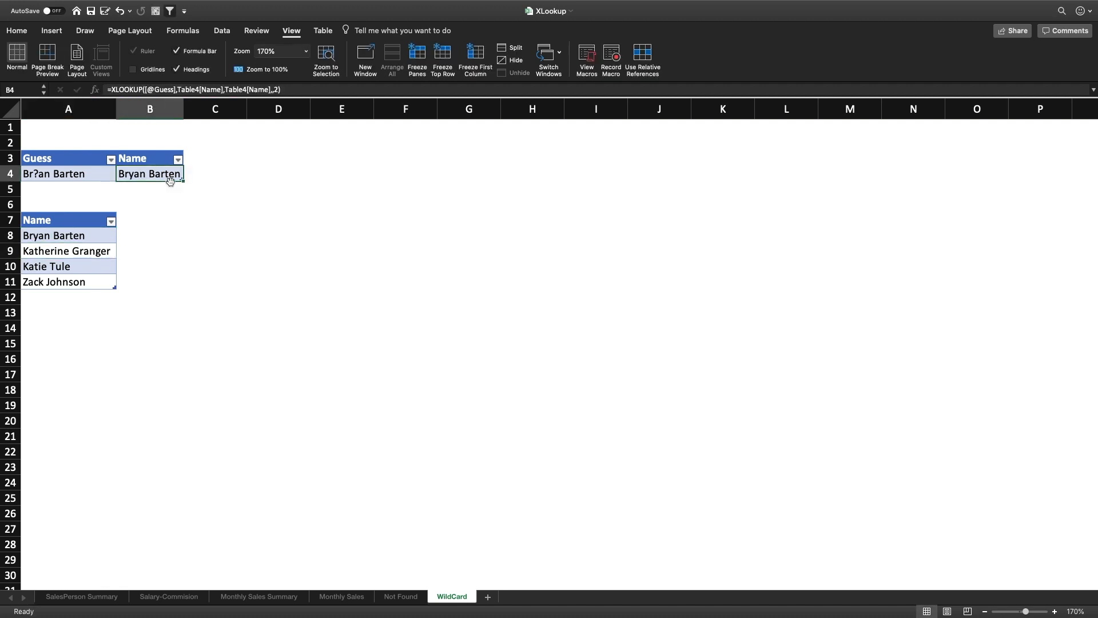
left_click(82, 178)
left_click(145, 176)
left_click(79, 175)
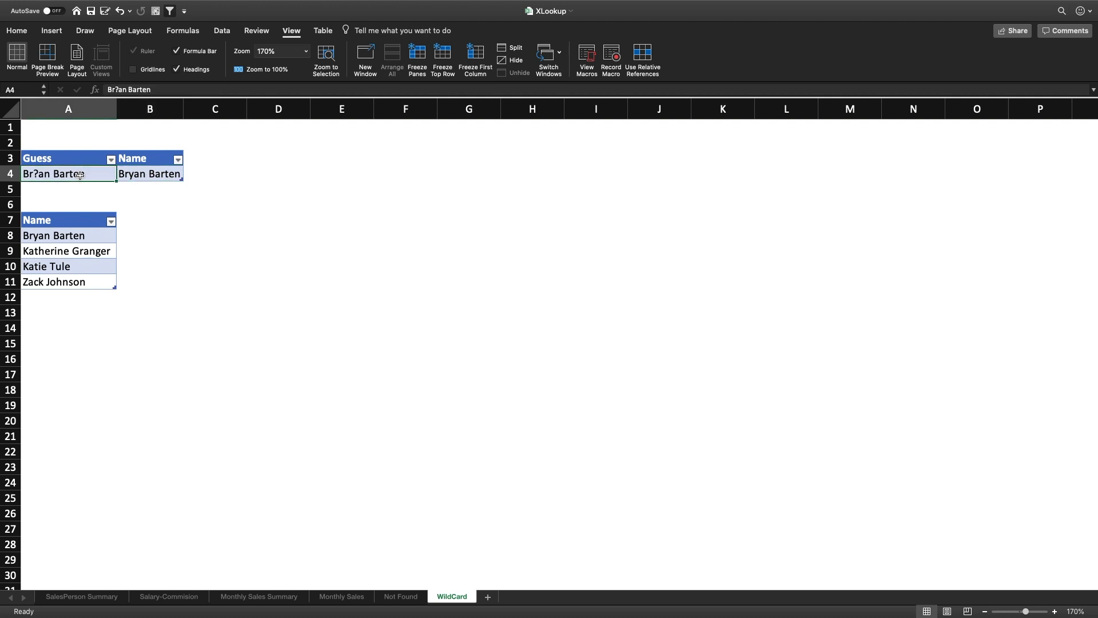
left_click(144, 178)
left_click(80, 177)
left_click(54, 238)
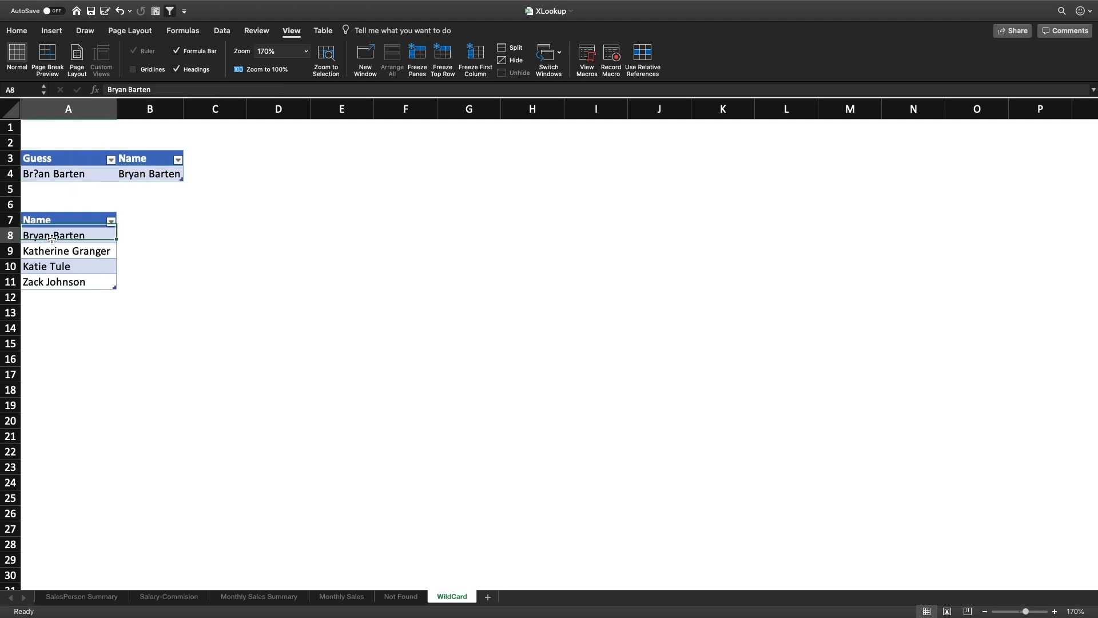
left_click(55, 175)
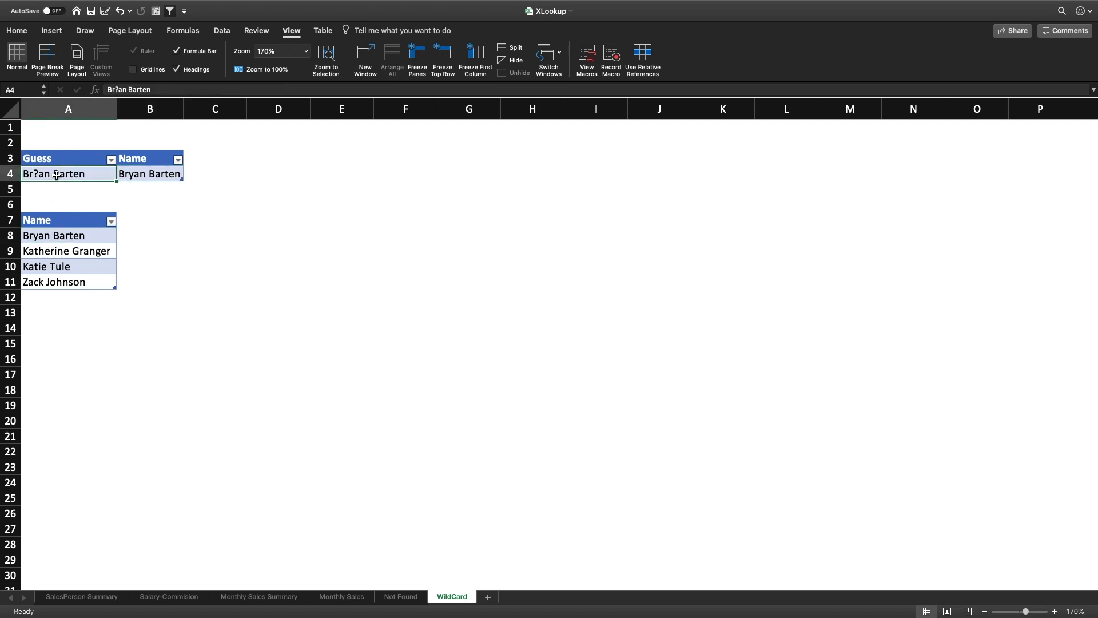
left_click_drag(156, 90, 108, 92)
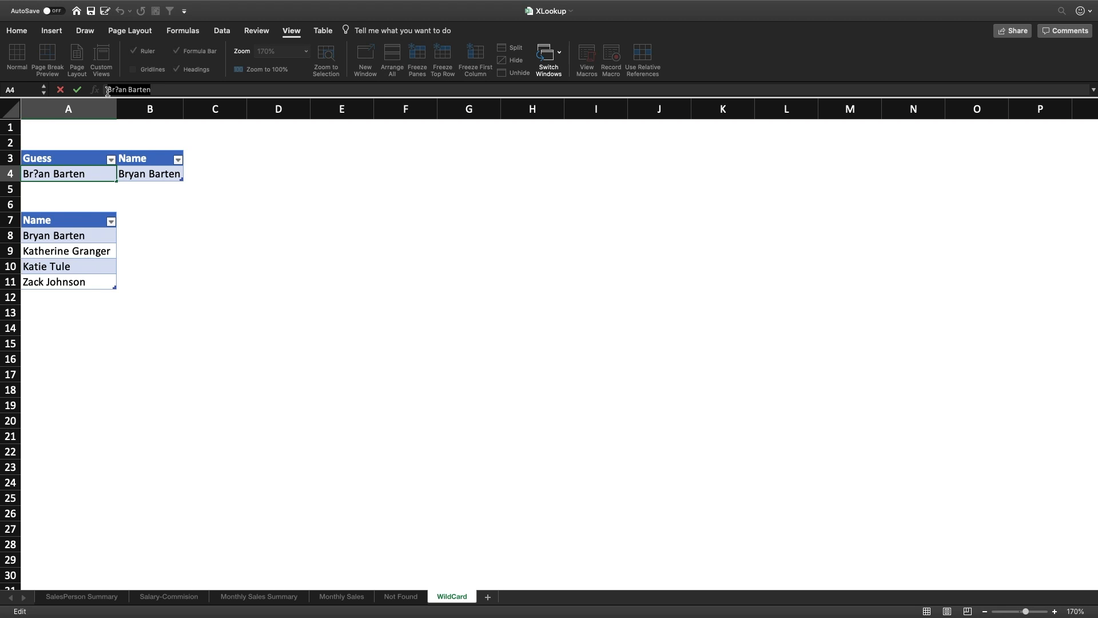
left_click(127, 90)
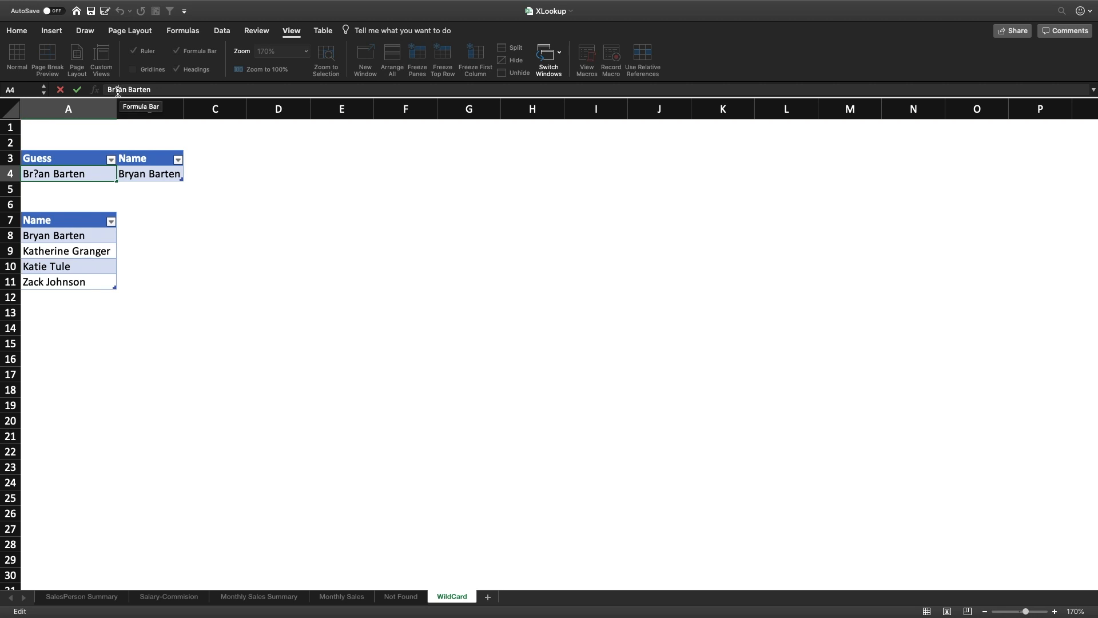
left_click(63, 234)
left_click(153, 90)
Replace the guess in A4 with the third listed full name from A10, without any wildcard.
left_click(71, 177)
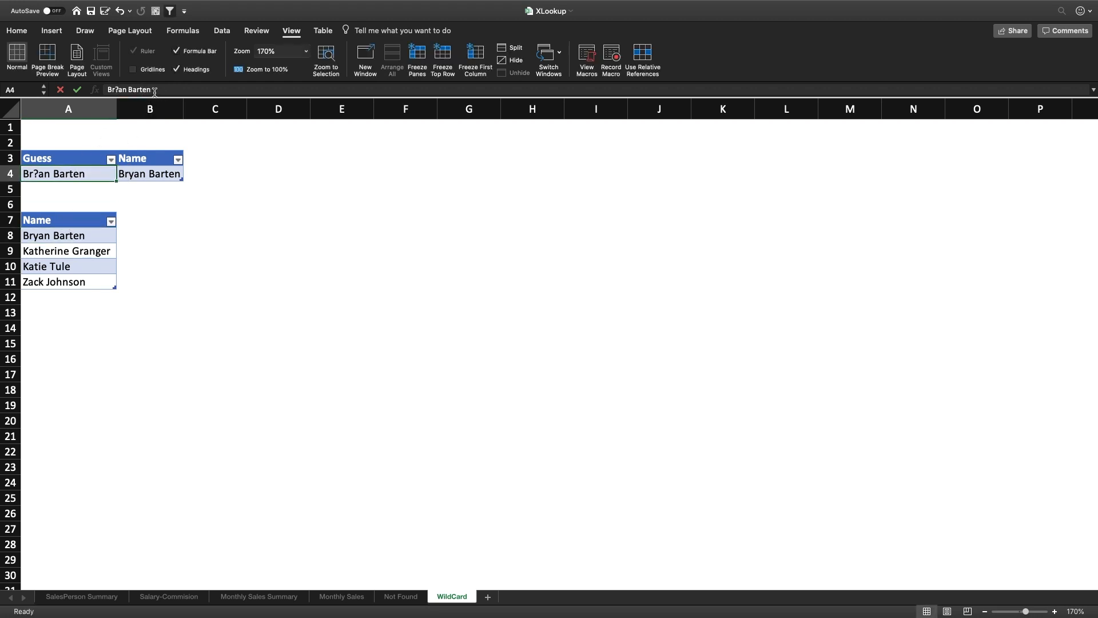
left_click_drag(153, 90, 57, 94)
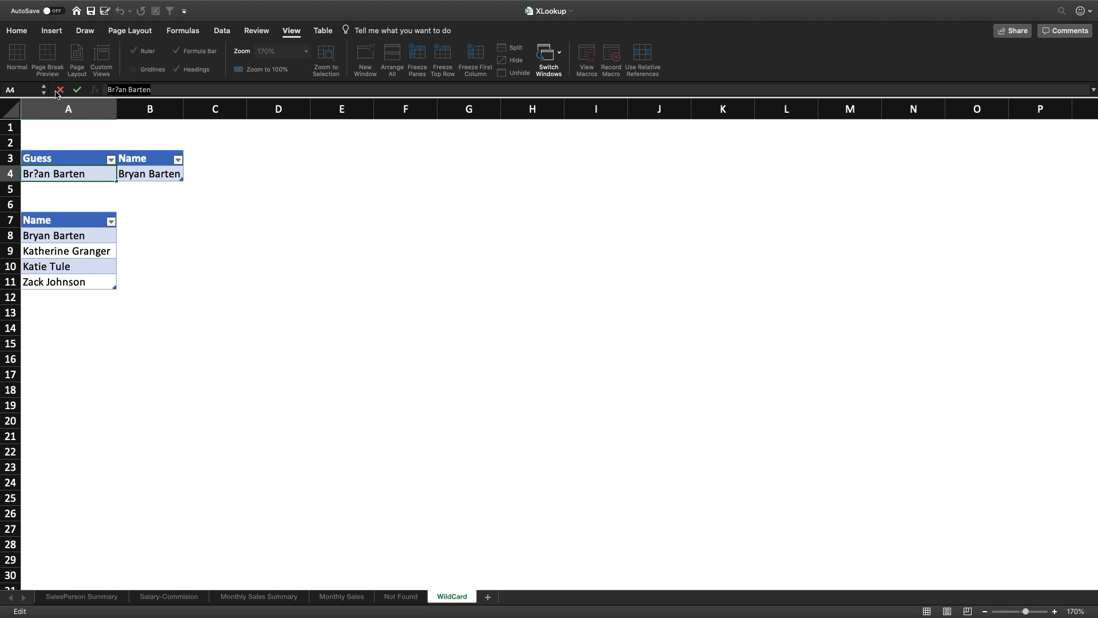
type("Katie Tule")
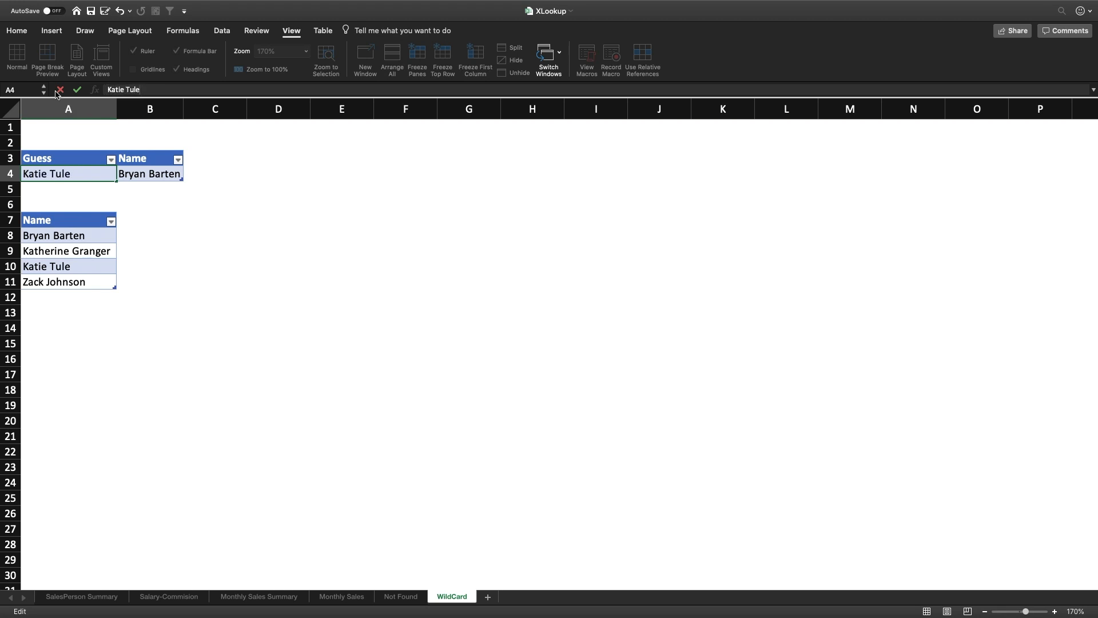
key("Return")
key("Up")
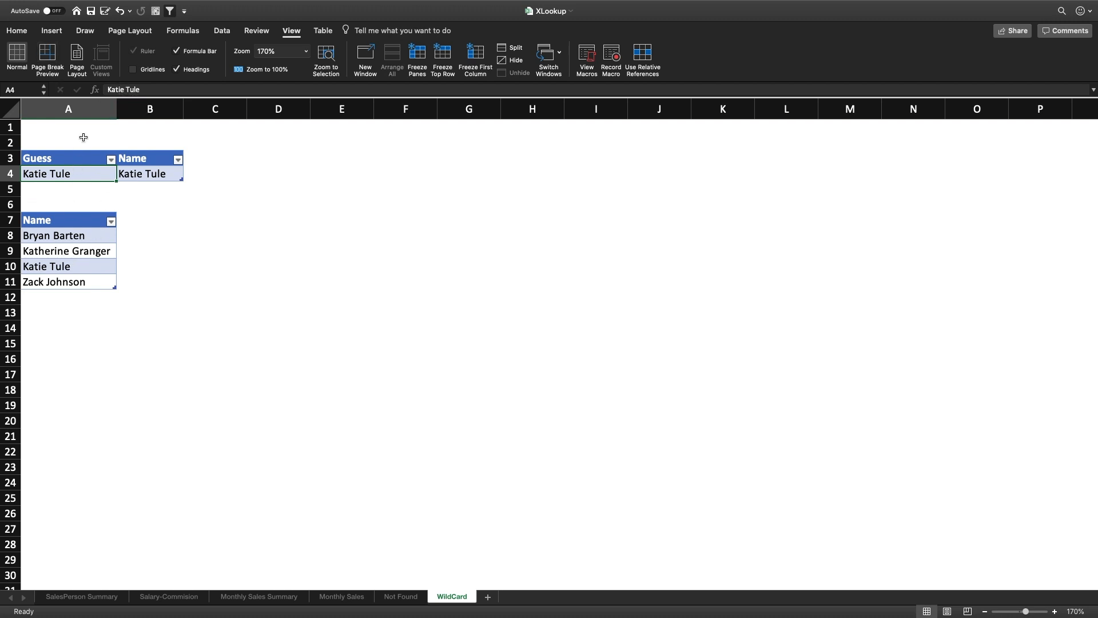
Replace the last two letters of the first name in A4 with a single ? wildcard.
left_click(125, 88)
key("BackSpace")
key("BackSpace")
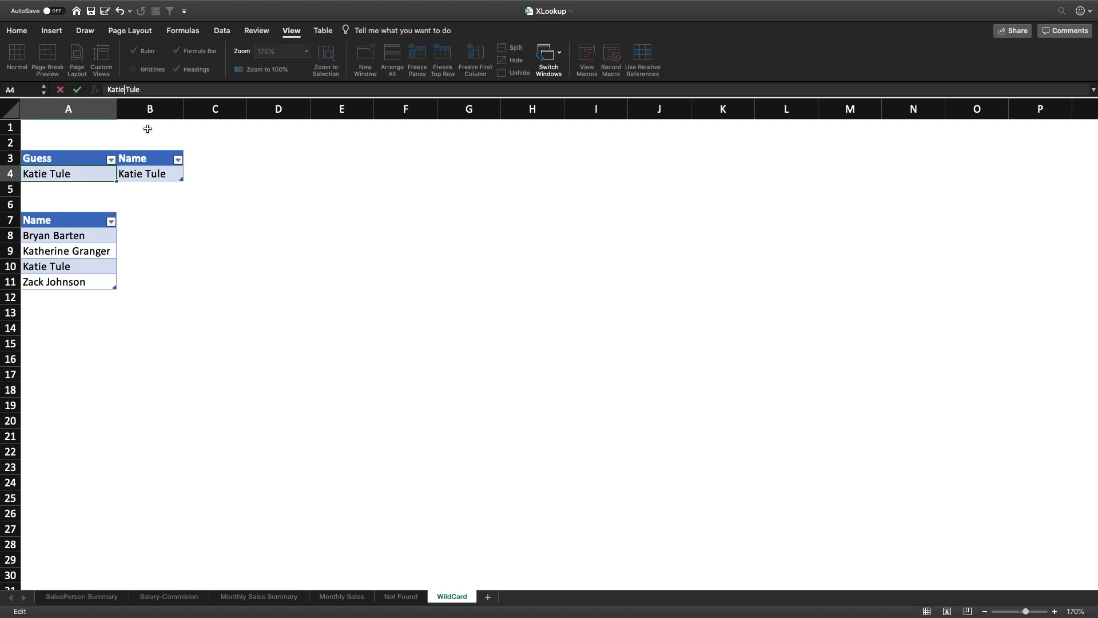
type("?")
key("Return")
key("Up")
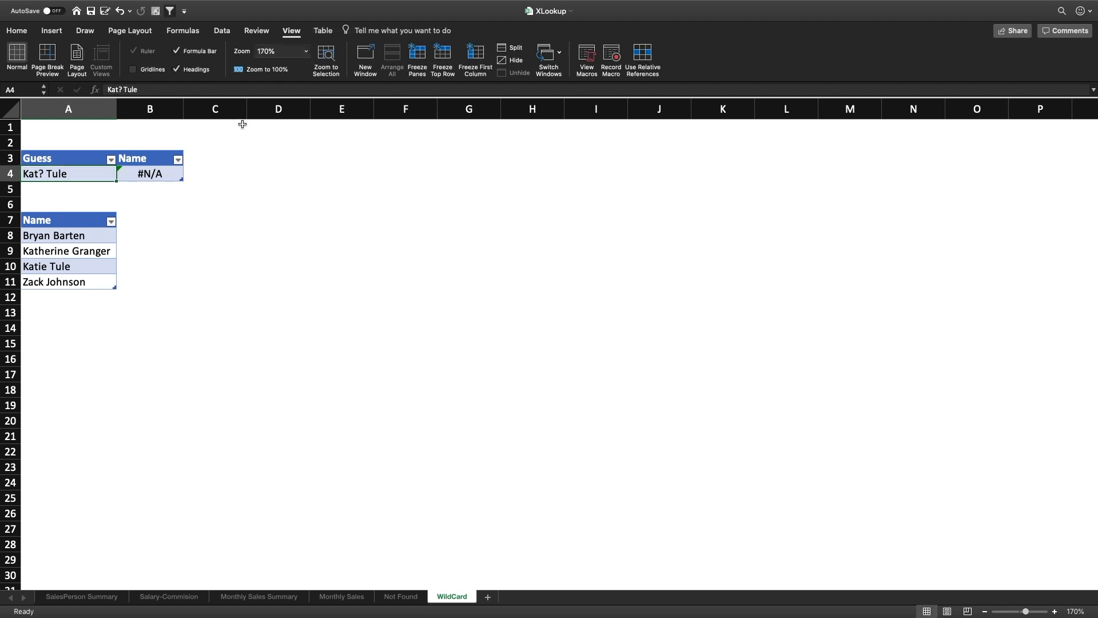
Add a second ? directly after the first one in the A4 guess and check the match in B4.
left_click(125, 89)
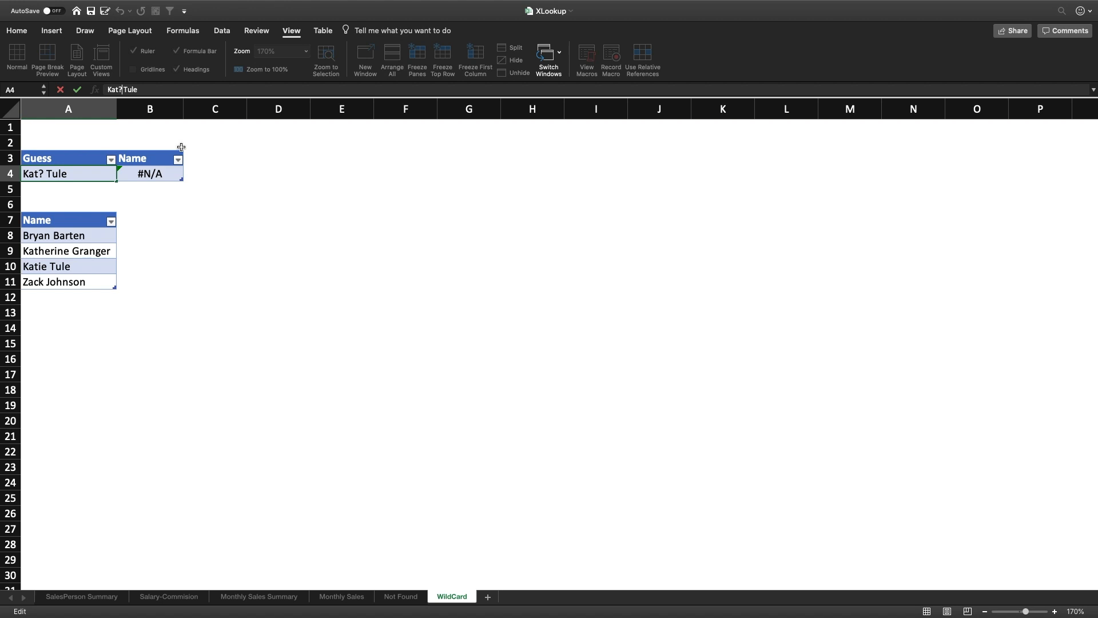
type("?")
key("Return")
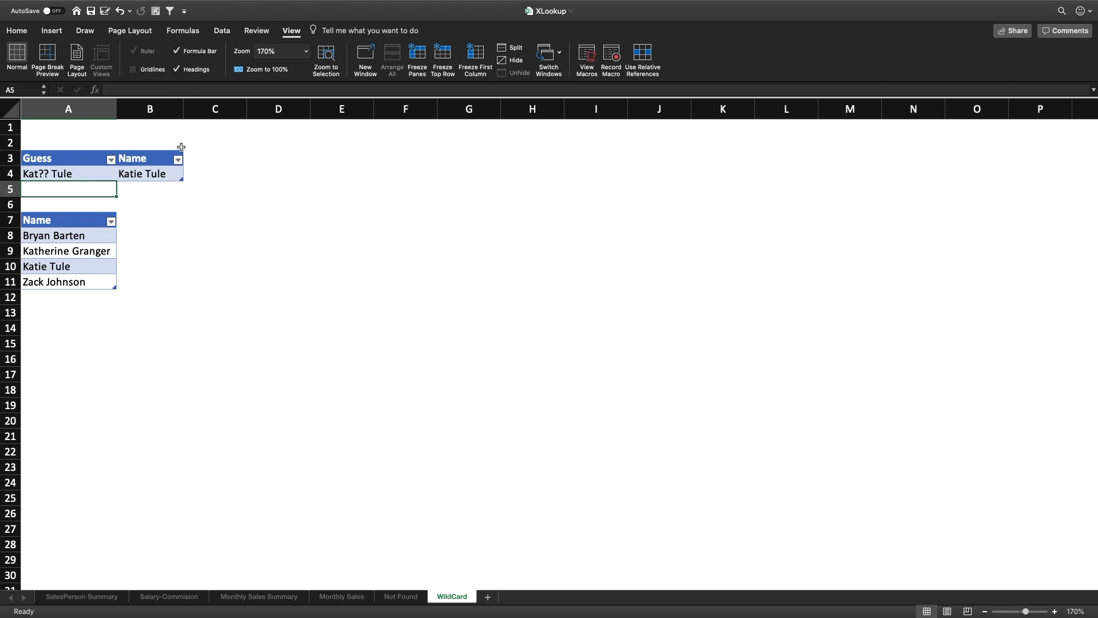
left_click(142, 177)
key("super+a")
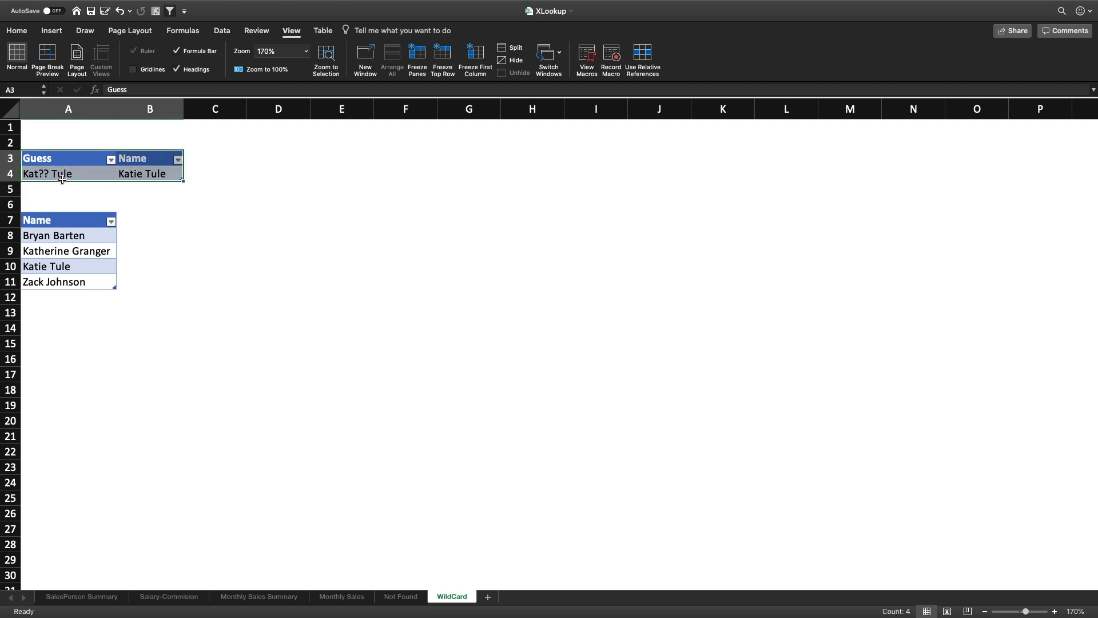
left_click(62, 178)
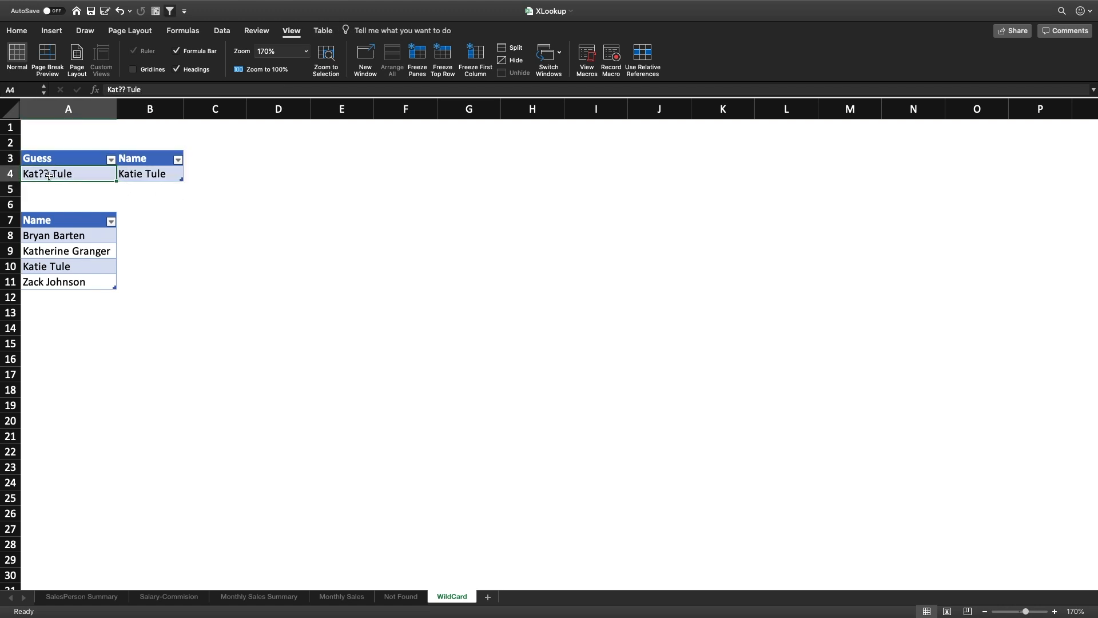
Test the A4 guess with only one ? wildcard and restore the pattern with two.
double_click(49, 175)
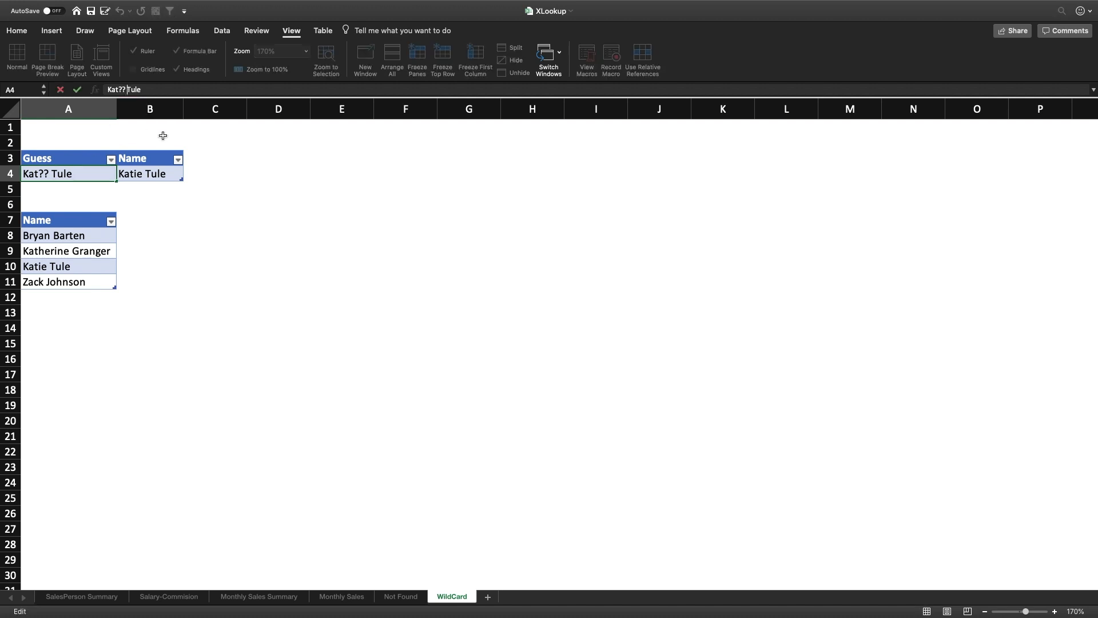
key("BackSpace")
key("Return")
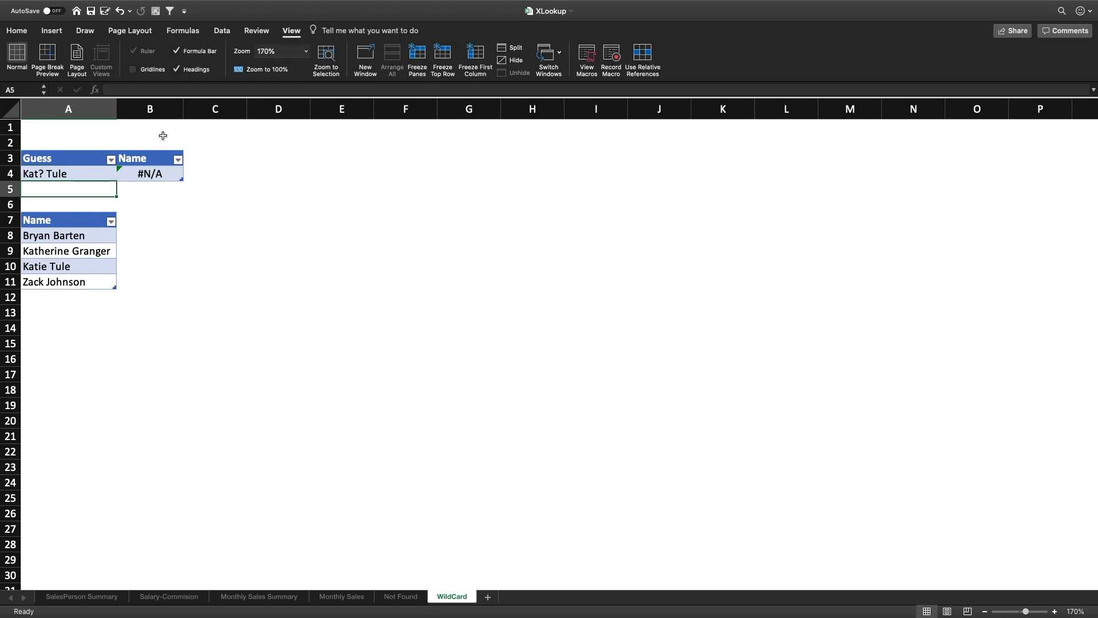
key("Up")
left_click(124, 89)
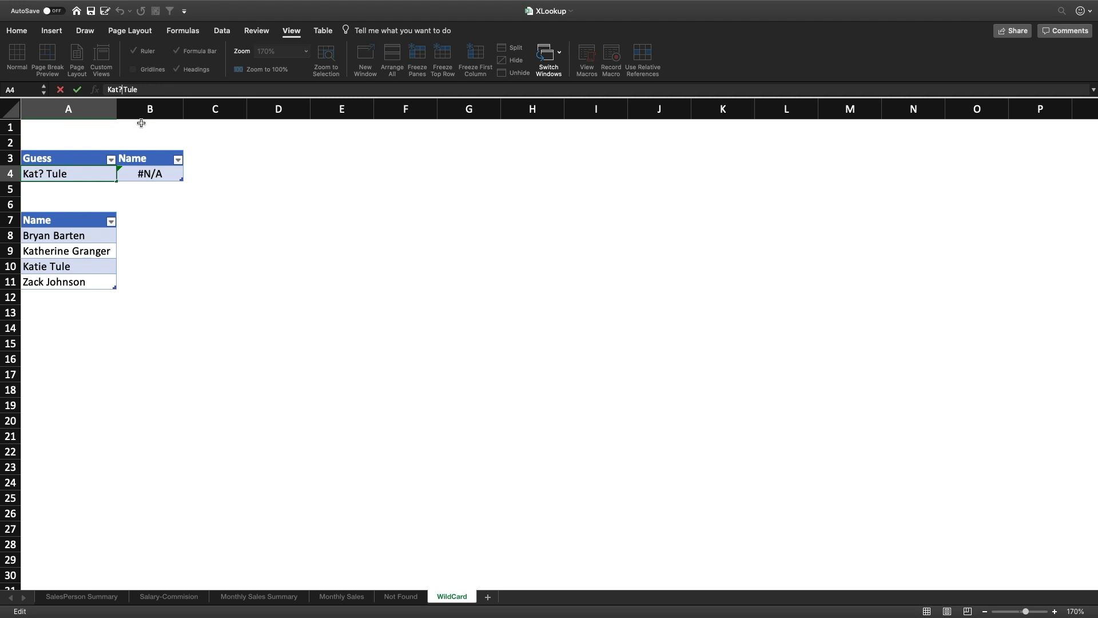
type("?")
key("Return")
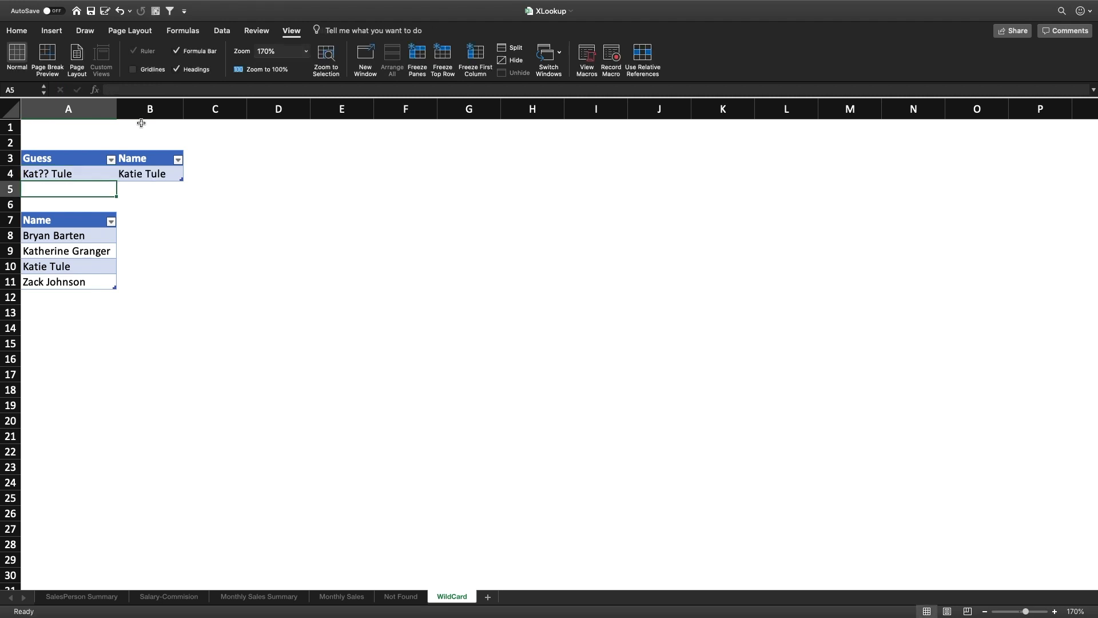
Change the ending of the first name in A10 from ie to y.
left_click(68, 269)
left_click(126, 90)
key("BackSpace")
key("BackSpace")
key("BackSpace")
type("y")
key("Return")
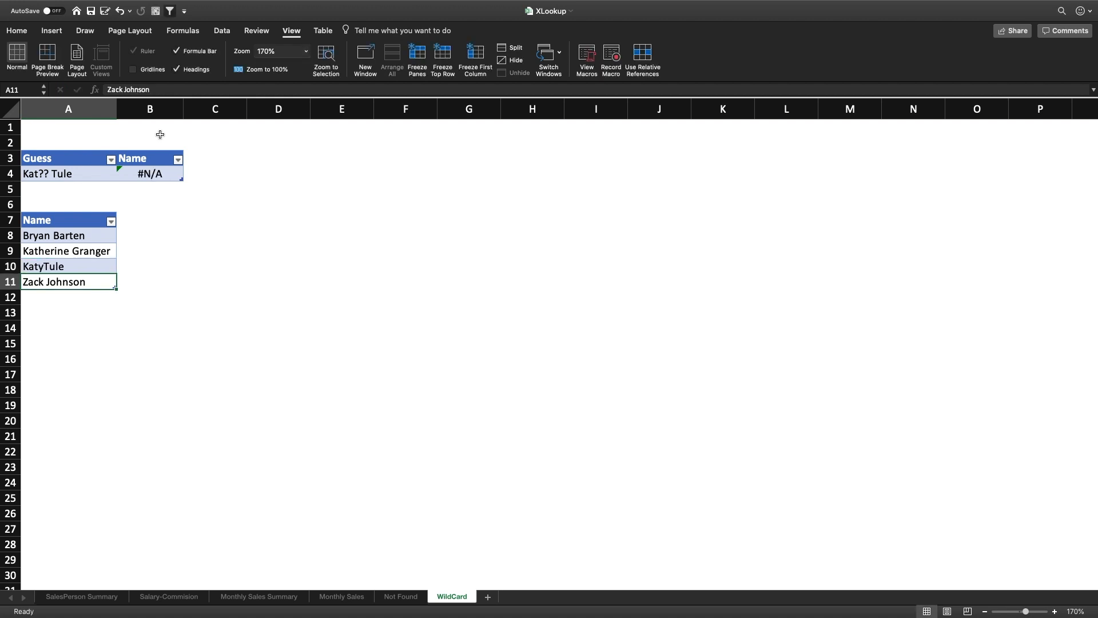
Remove one ? from the guess in A4, leaving a single wildcard for the last letter of the first name.
left_click(83, 179)
left_click(127, 90)
key("BackSpace")
key("Return")
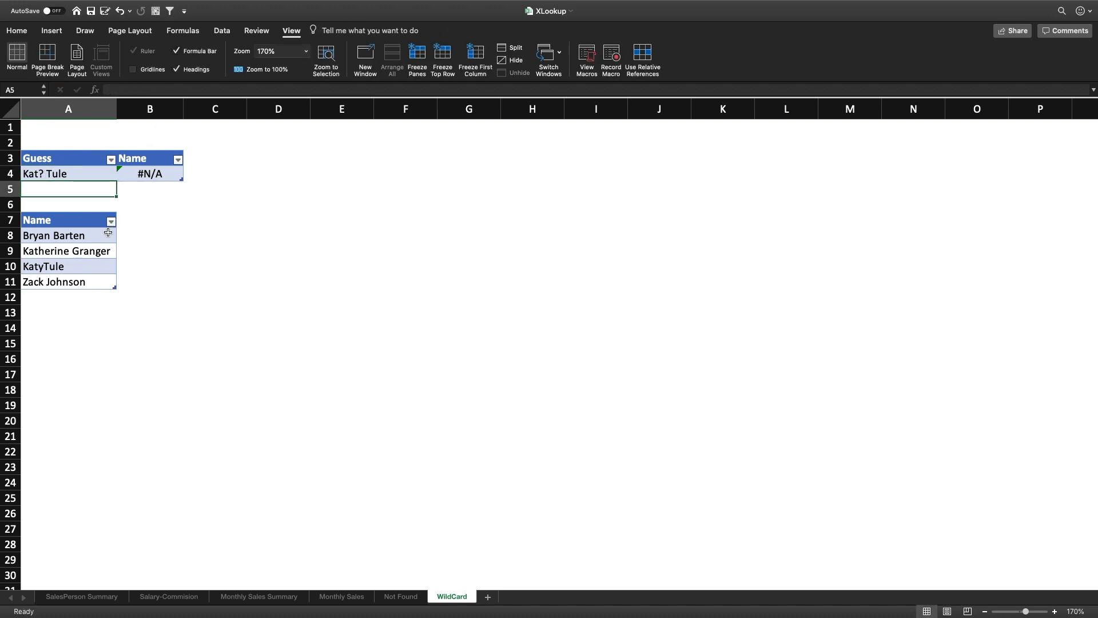
Insert the missing space between the first and last name in A10.
left_click(53, 266)
left_click(122, 91)
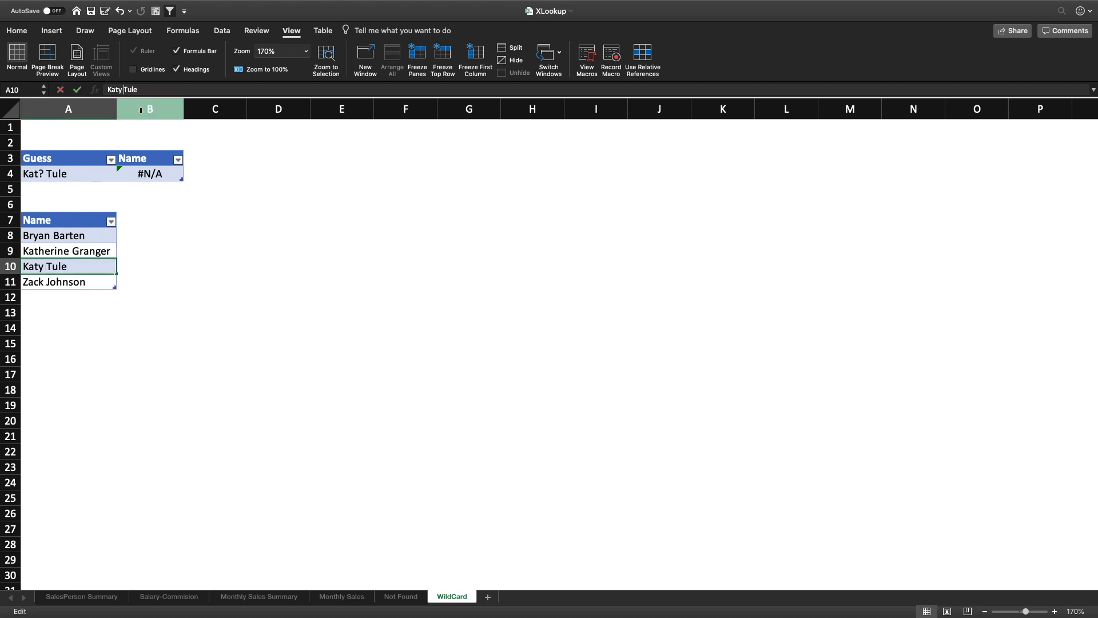
left_click(102, 174)
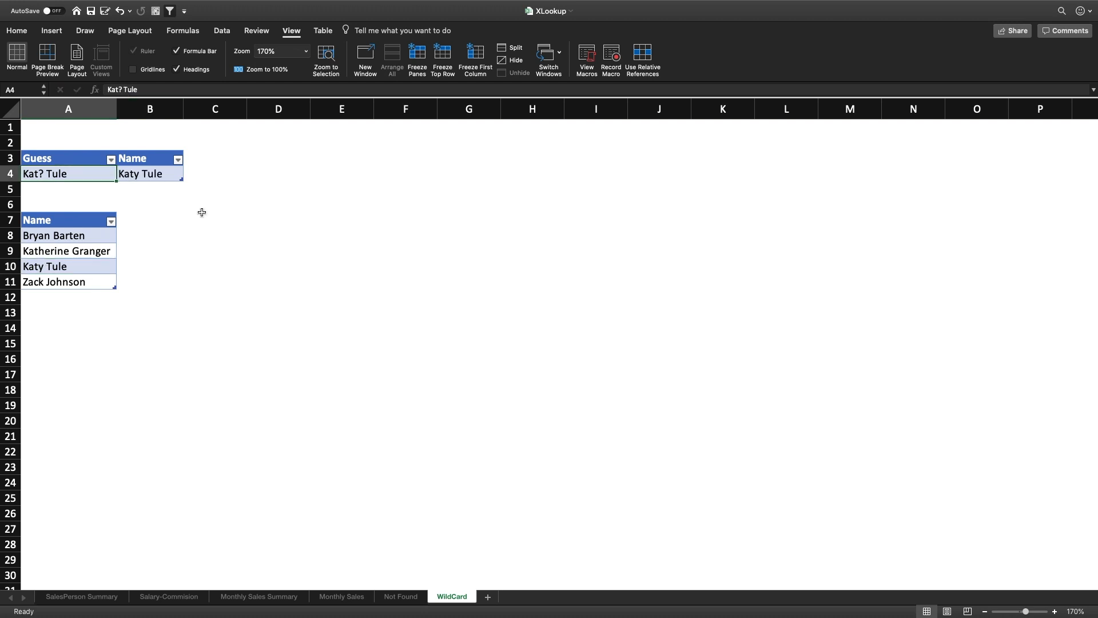